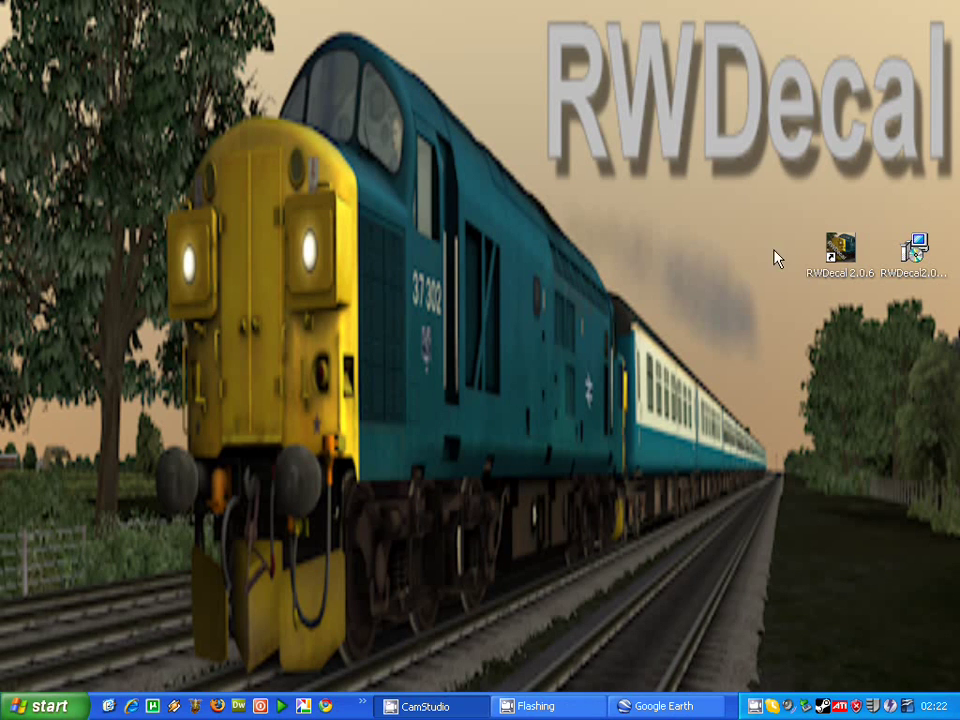
double_click(838, 246)
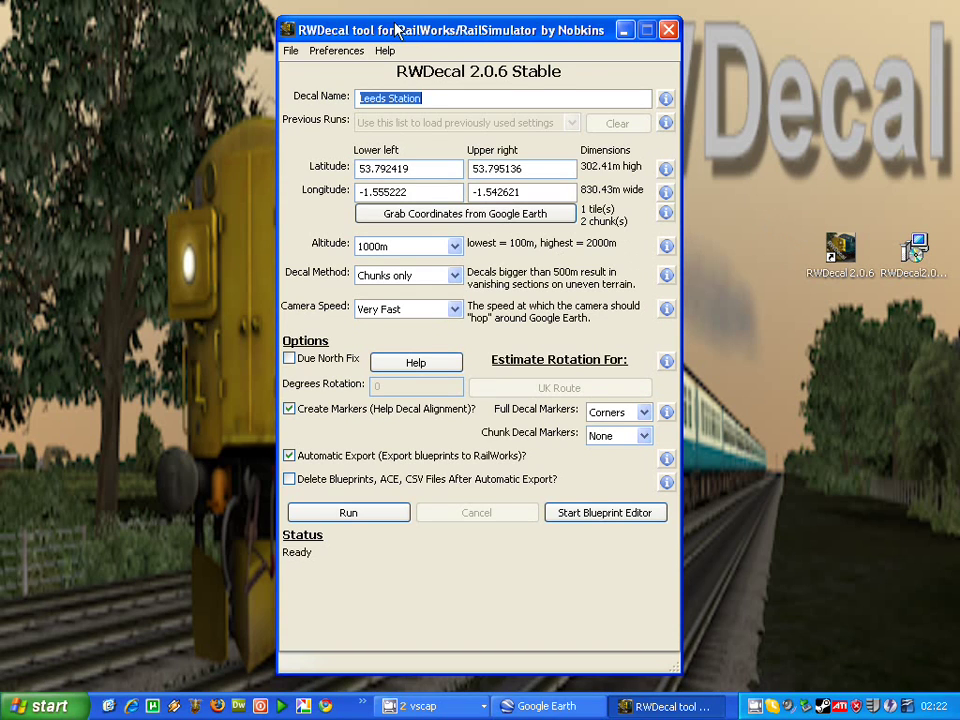
click(667, 100)
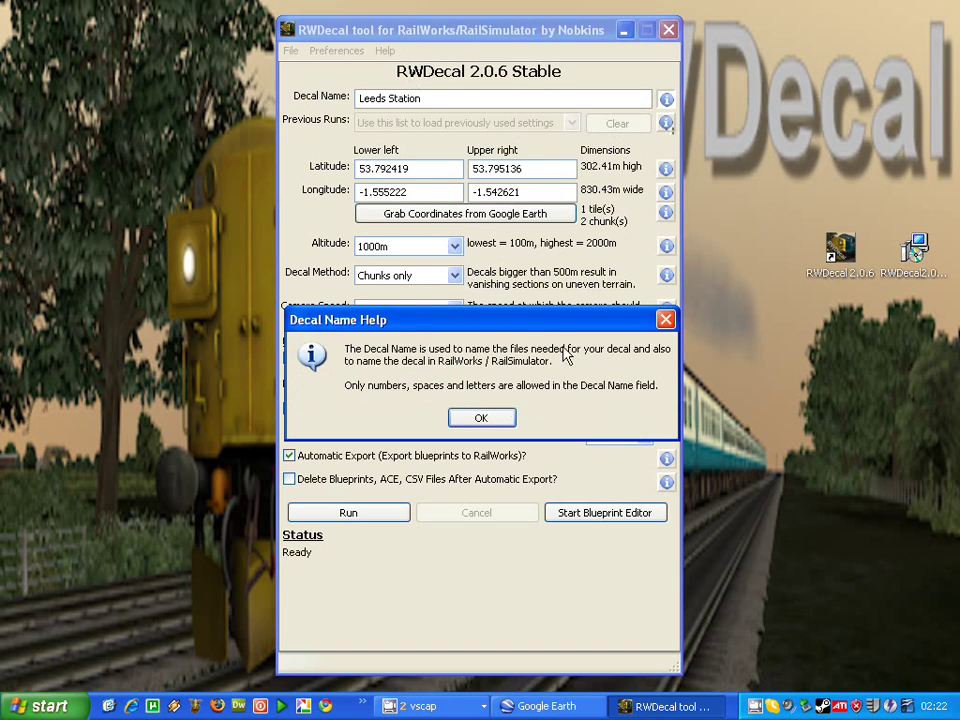
click(483, 420)
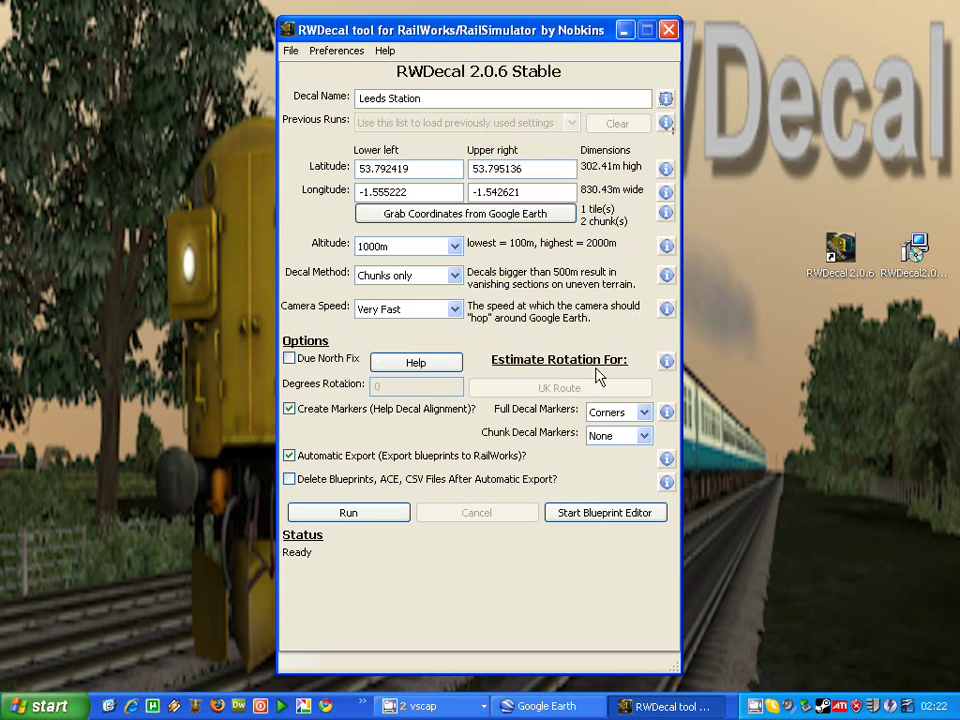
click(666, 276)
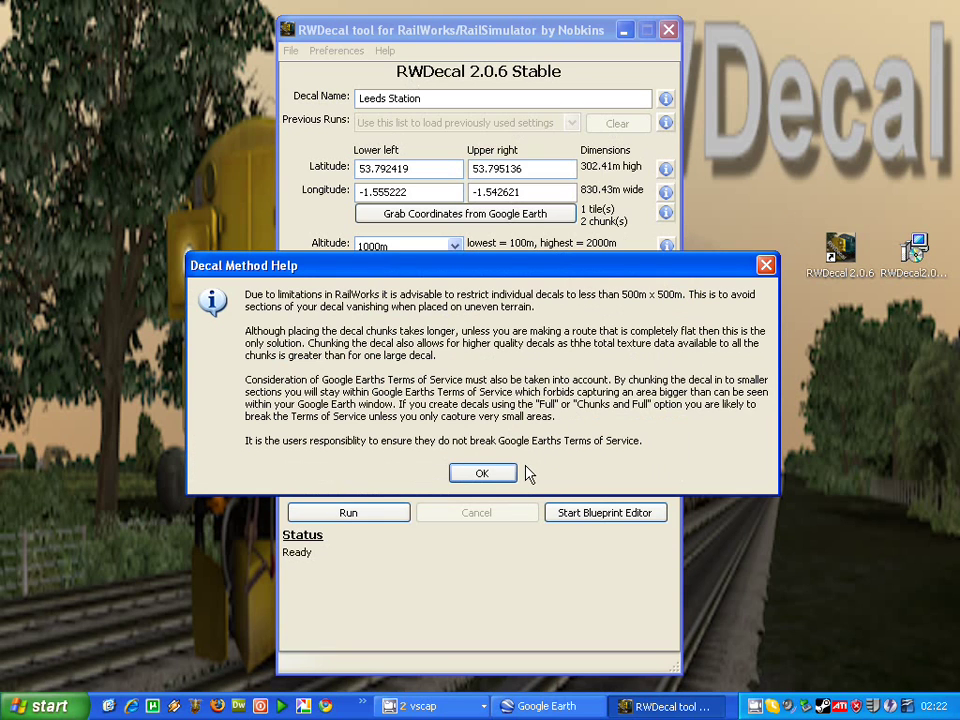
click(495, 475)
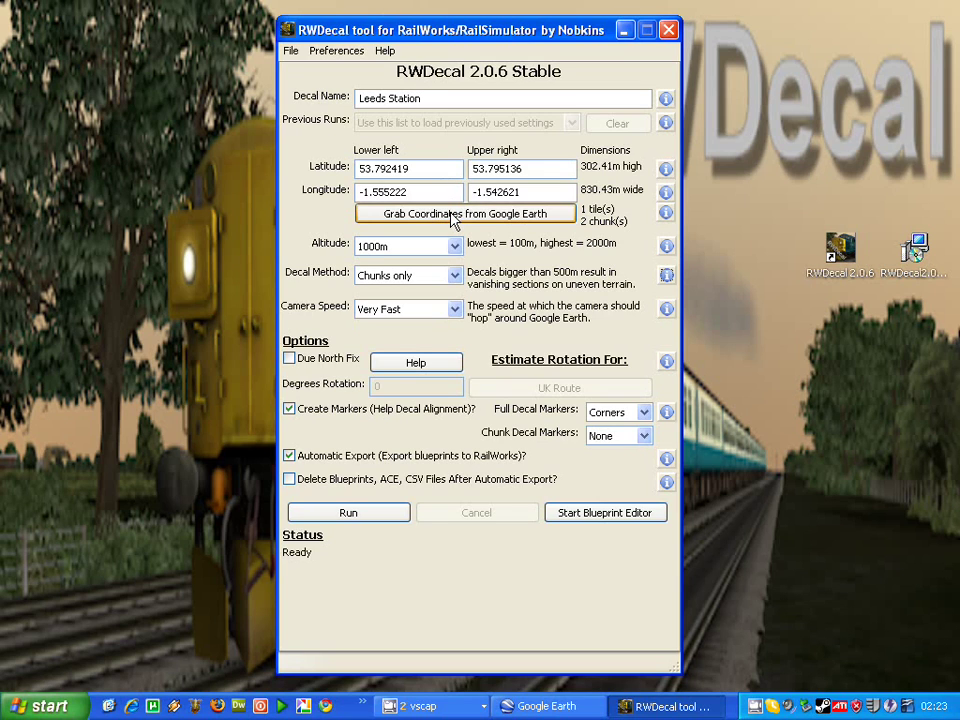
Start corner picking and zoom Google Earth onto the car park beside the rail bridge.
click(452, 215)
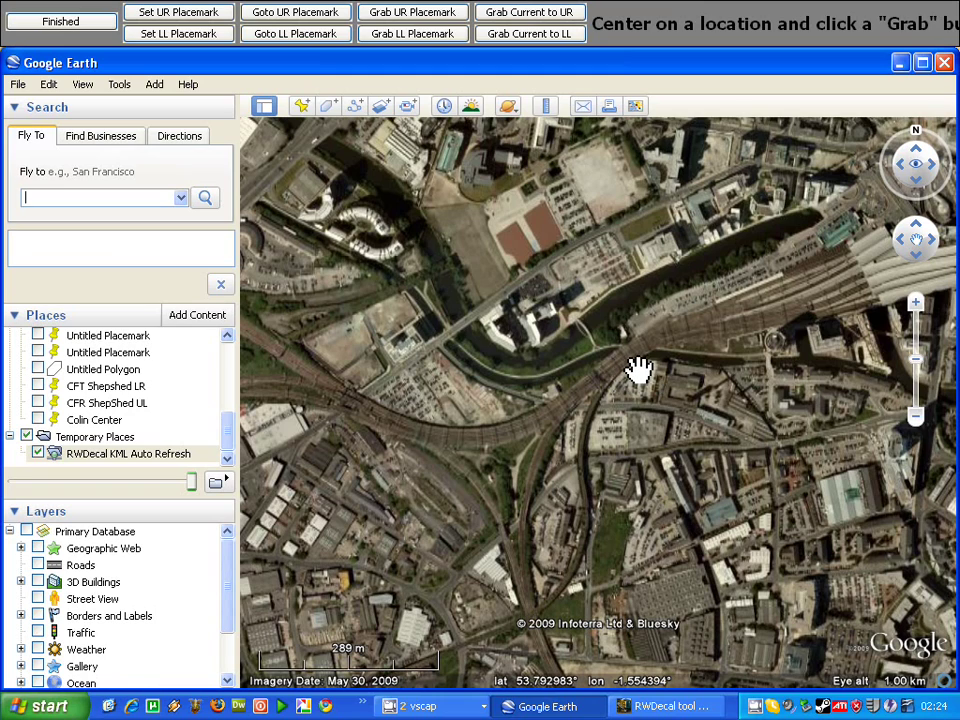
scroll(656, 369, up, 3)
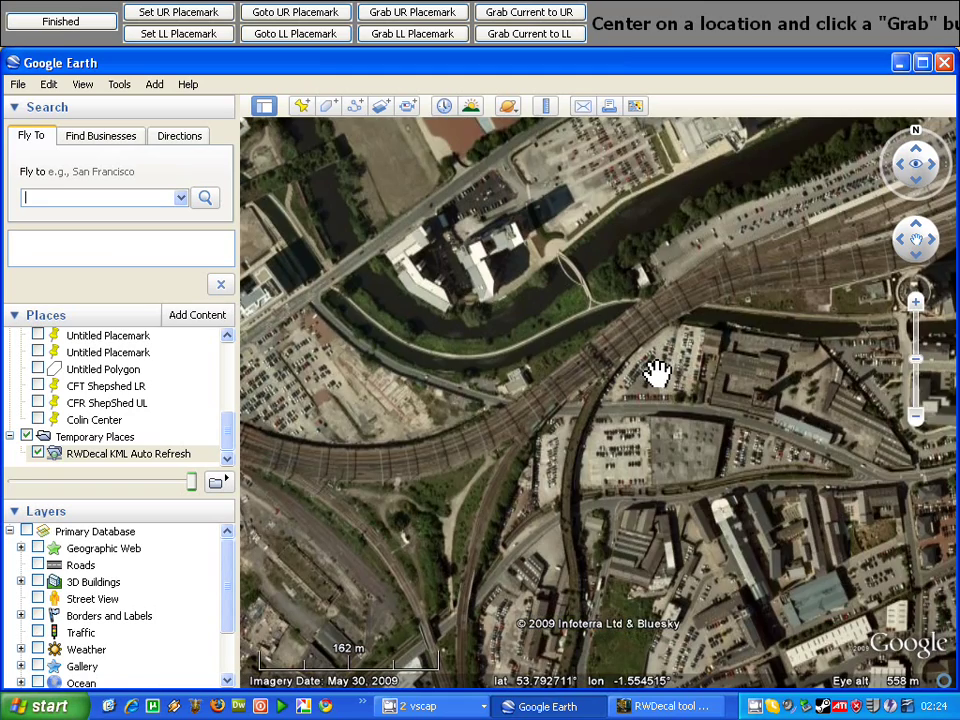
drag(778, 322, 636, 360)
scroll(620, 407, up, 5)
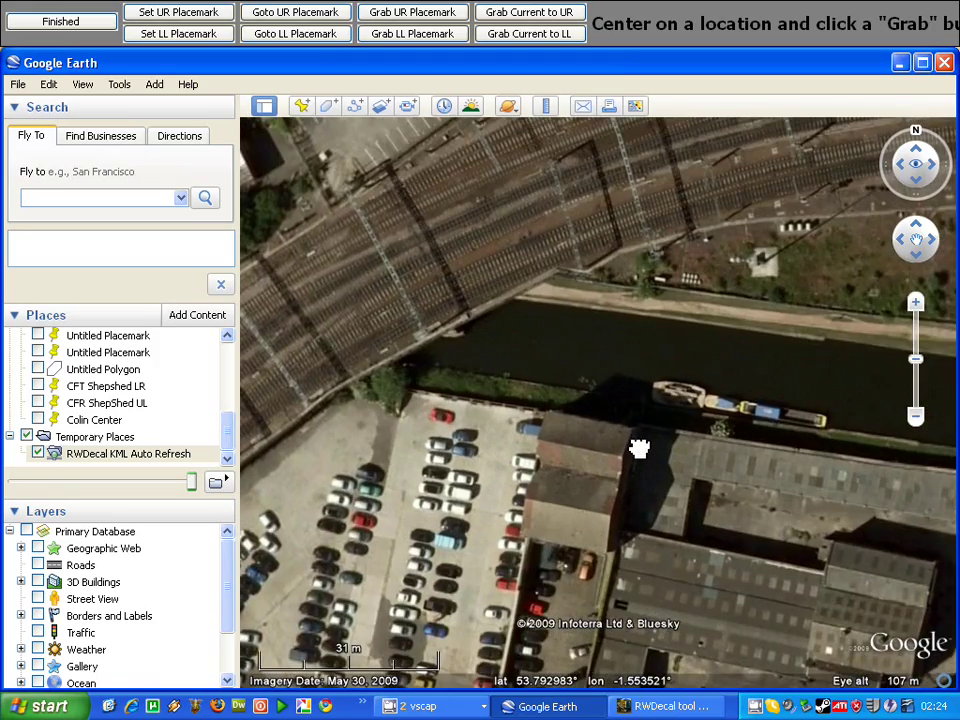
drag(638, 449, 874, 356)
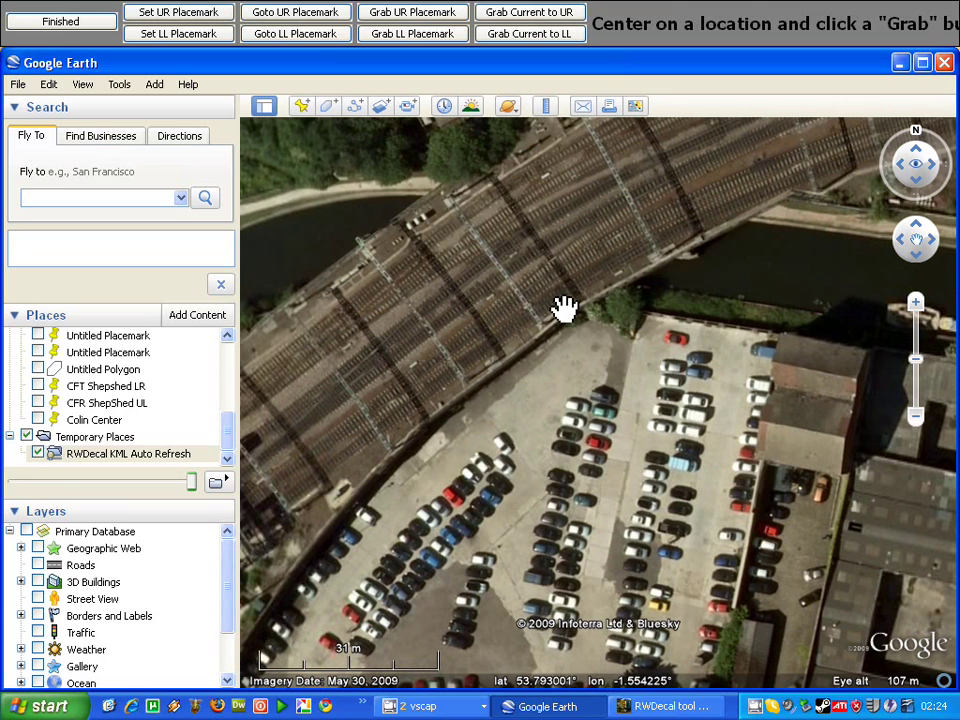
Place Leeds Station LL on the car park and Leeds Station UR near the station.
click(178, 35)
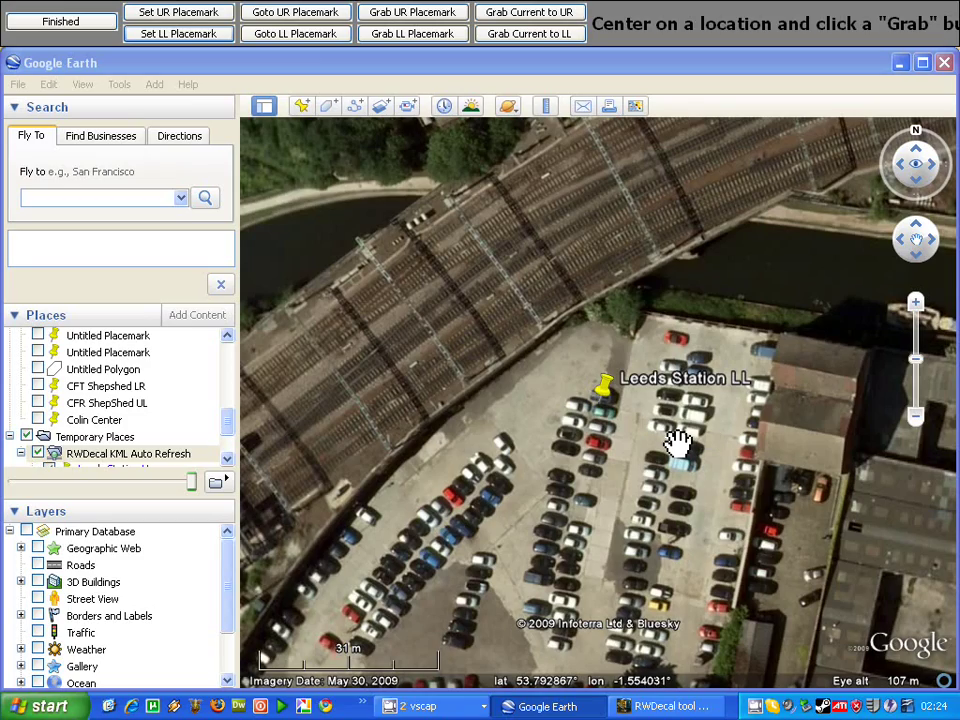
scroll(678, 445, down, 5)
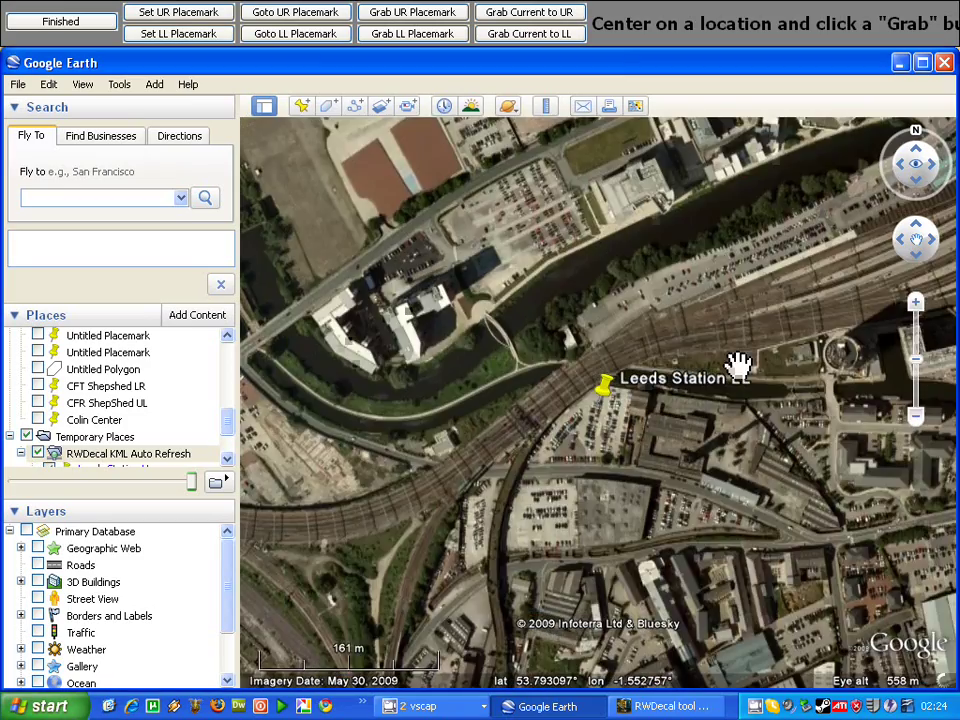
drag(738, 364, 648, 396)
scroll(650, 395, up, 3)
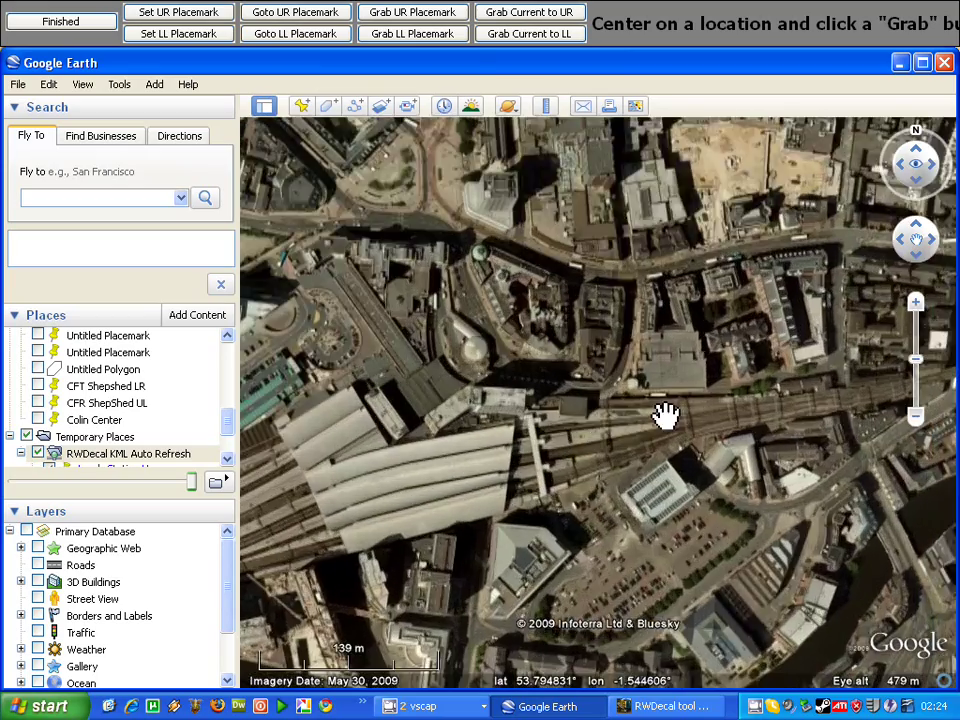
scroll(515, 455, up, 4)
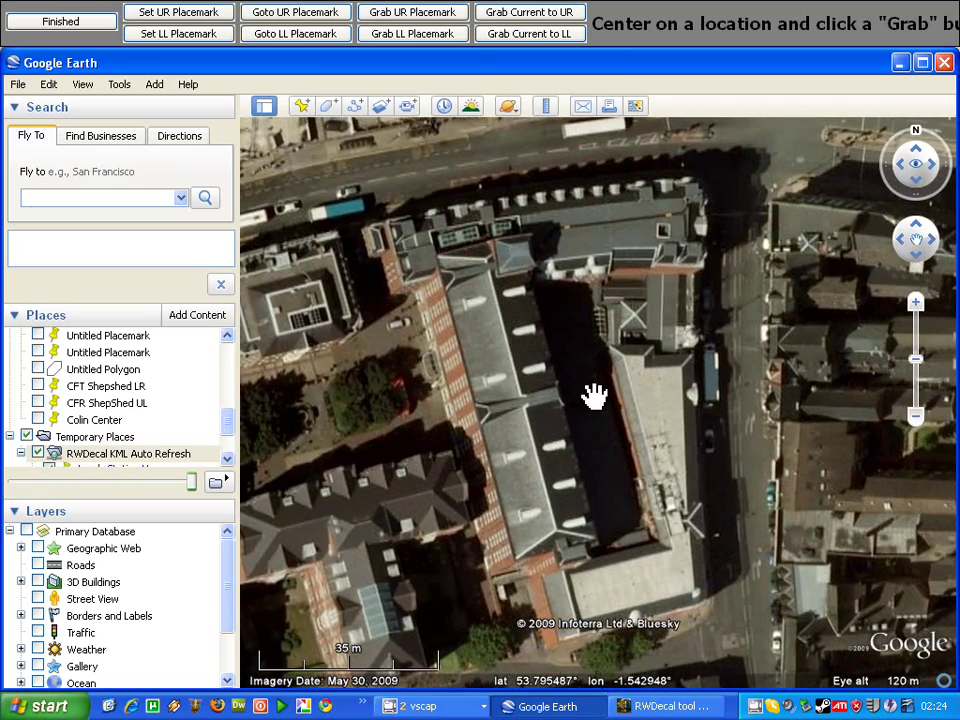
click(182, 16)
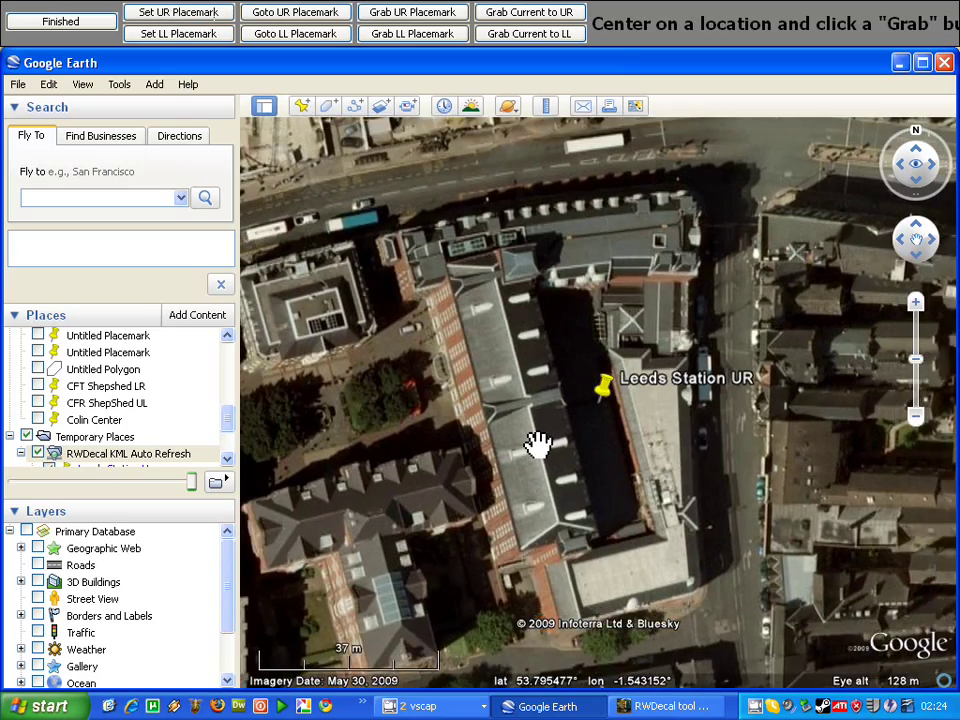
Re-centre on the building just north of the tracks and reset Leeds Station UR there.
scroll(540, 443, down, 5)
drag(546, 439, 795, 306)
scroll(774, 300, down, 2)
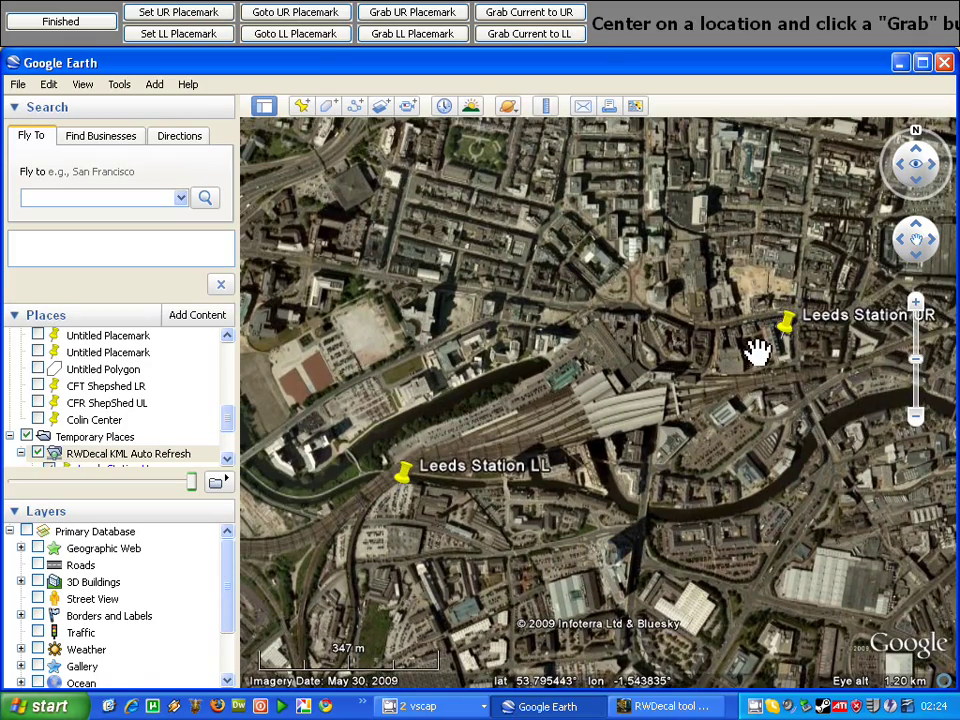
drag(754, 349, 574, 371)
scroll(677, 405, up, 2)
scroll(609, 399, up, 2)
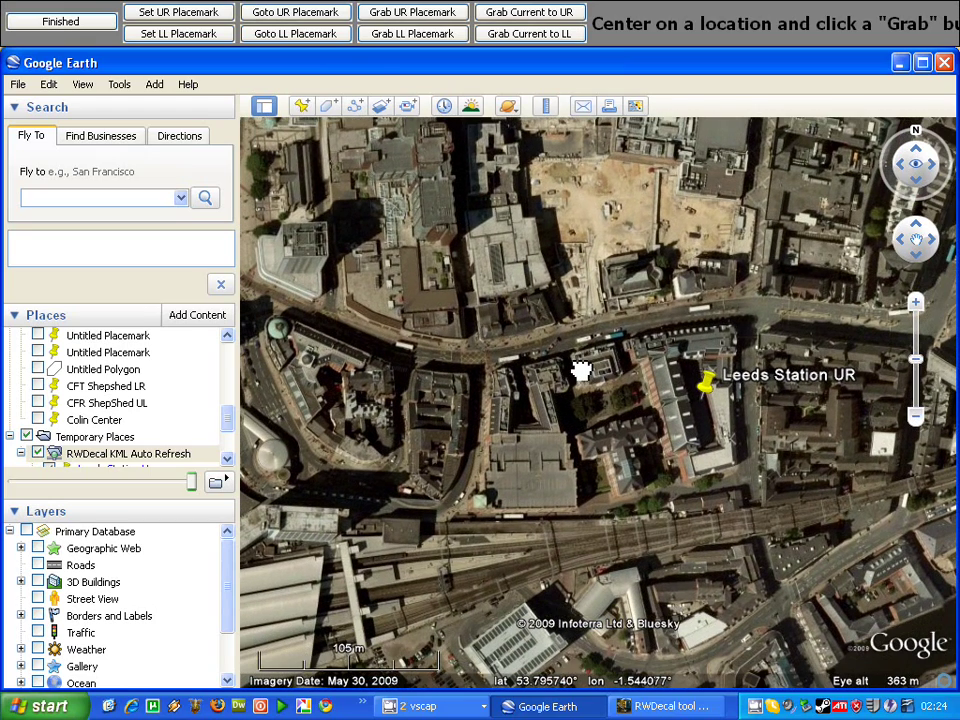
click(196, 15)
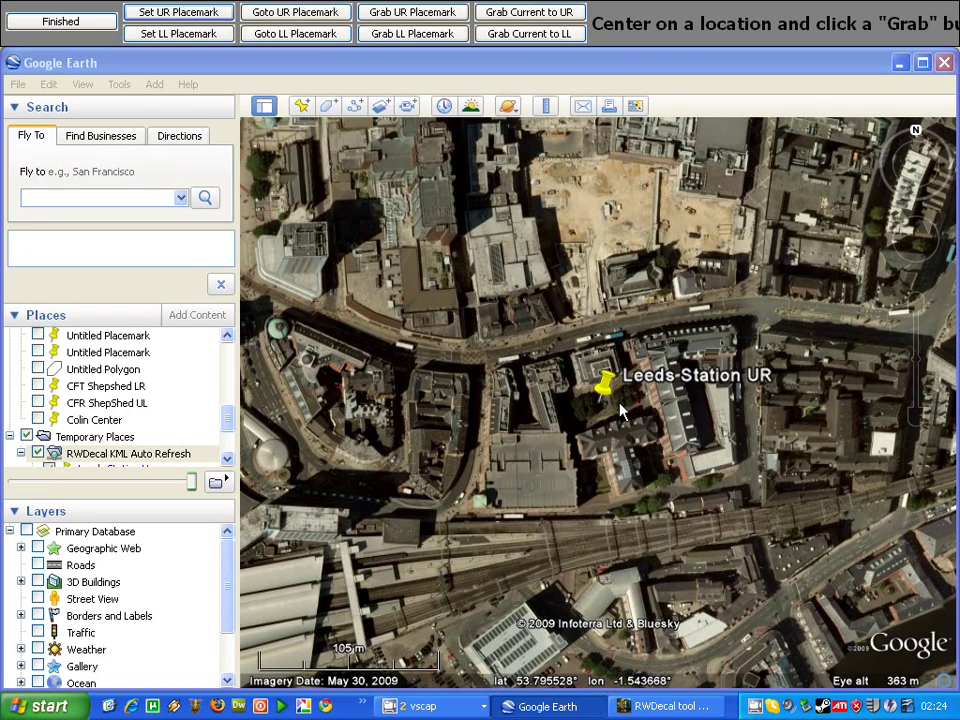
Grab both Leeds Station markers' coordinates into RWDecal, giving a 290.1m by 683.28m decal.
click(404, 36)
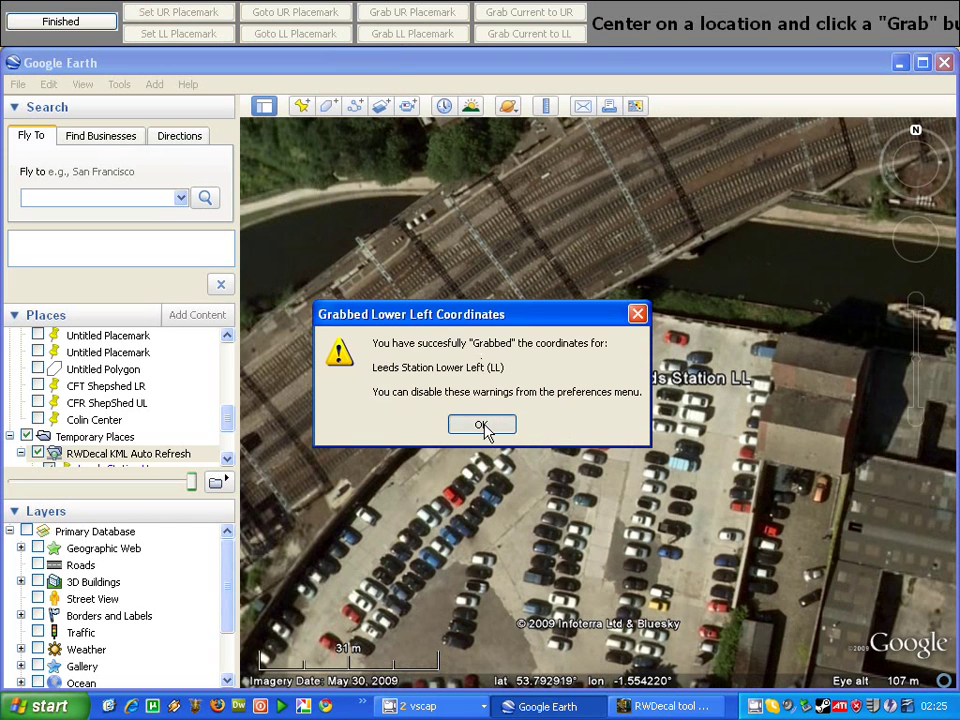
click(484, 424)
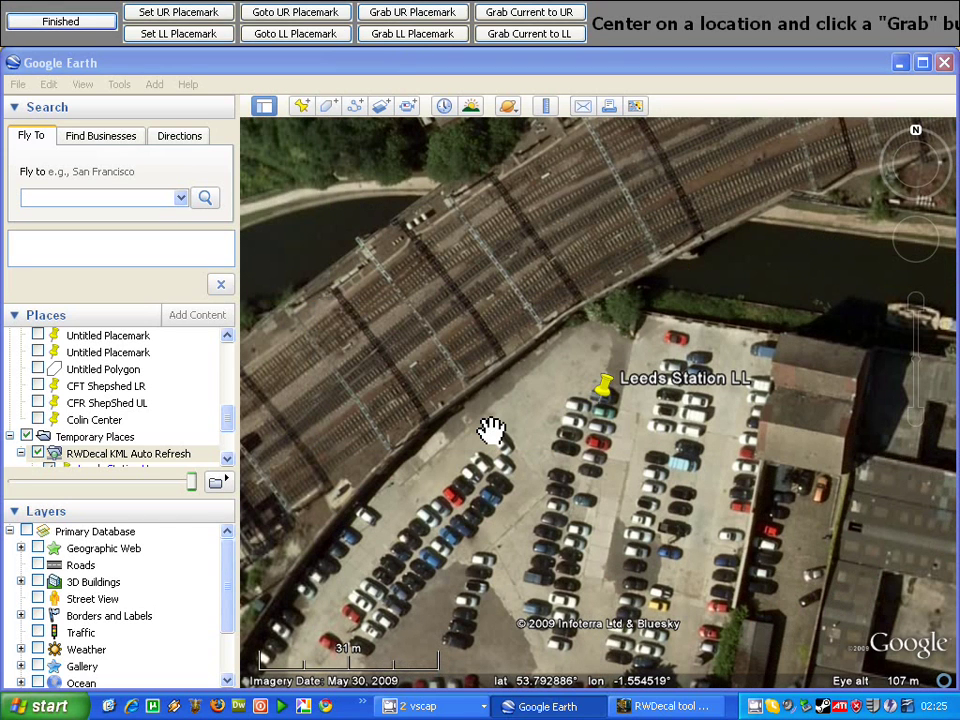
click(410, 14)
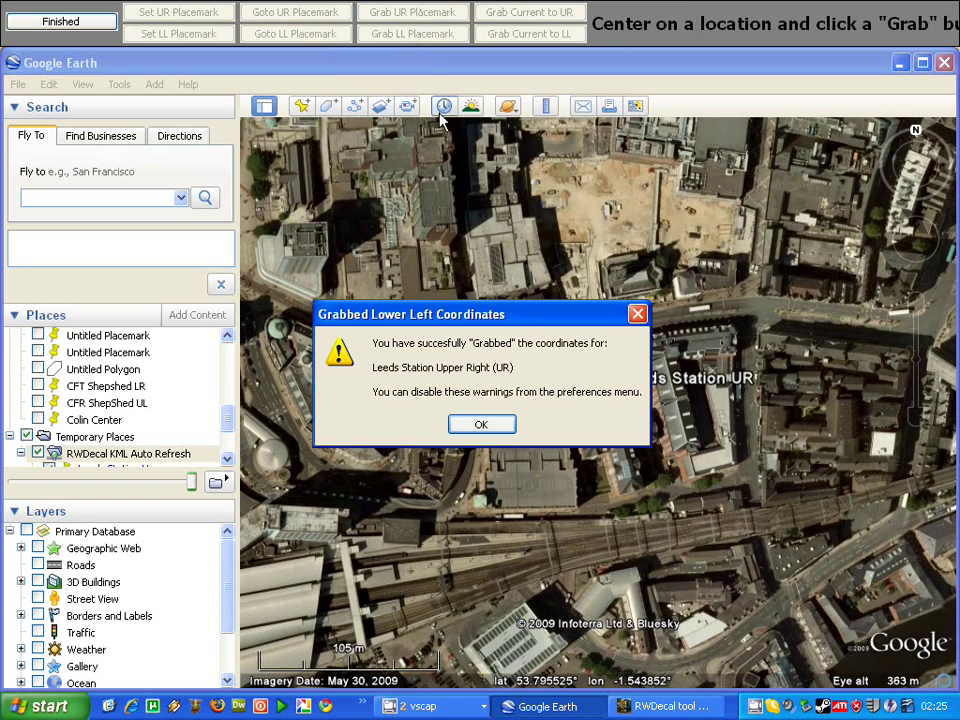
key(Return)
click(74, 24)
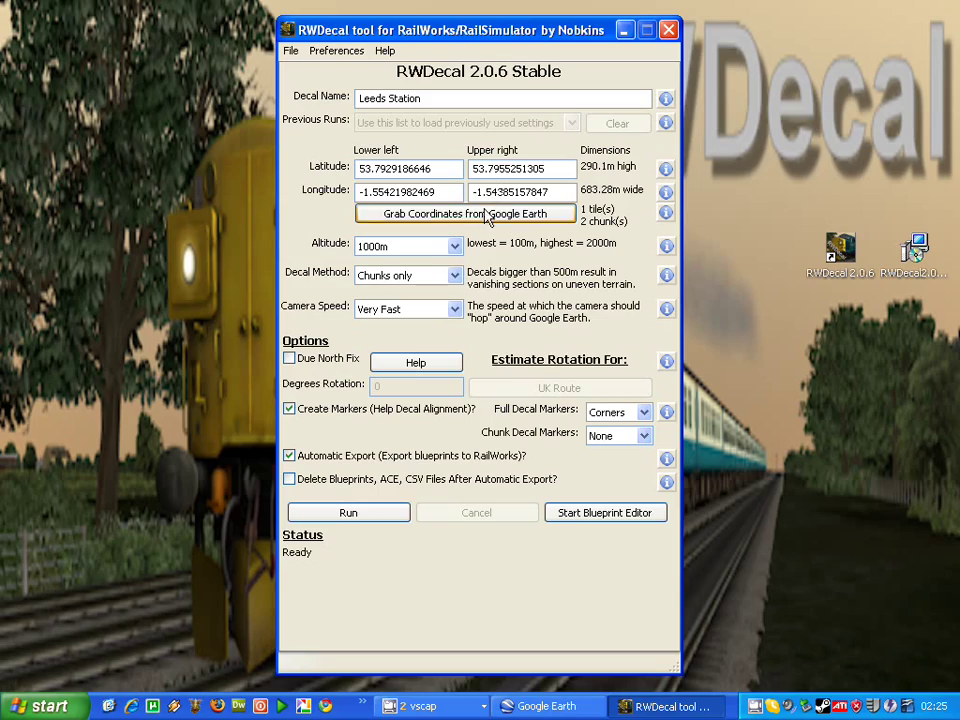
Resume grabbing and open the Leeds Station LL marker's Properties.
click(489, 214)
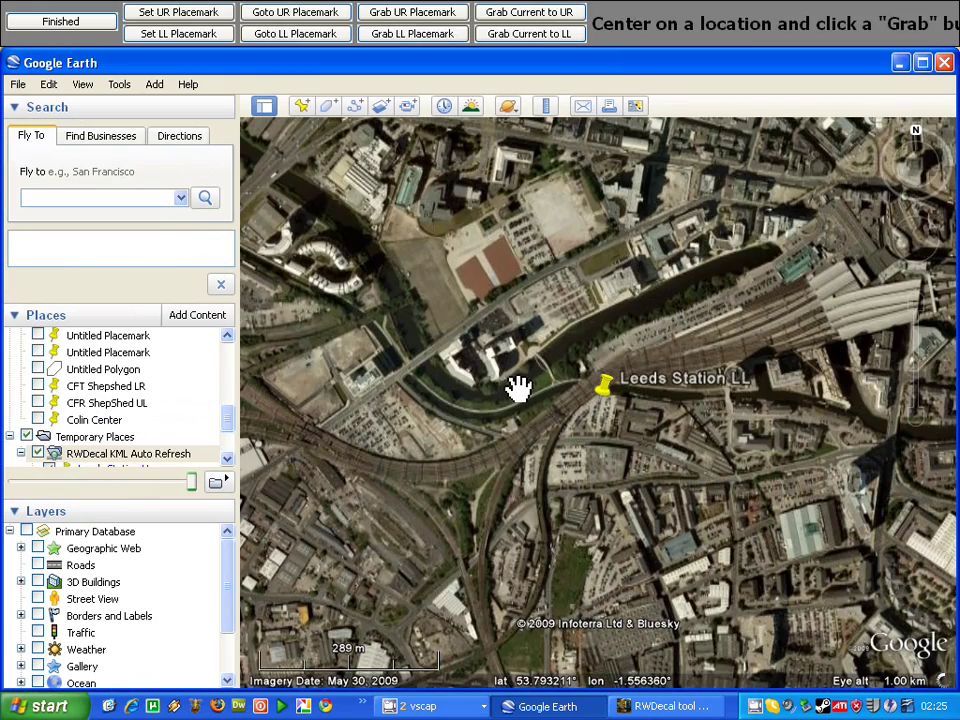
scroll(518, 388, up, 2)
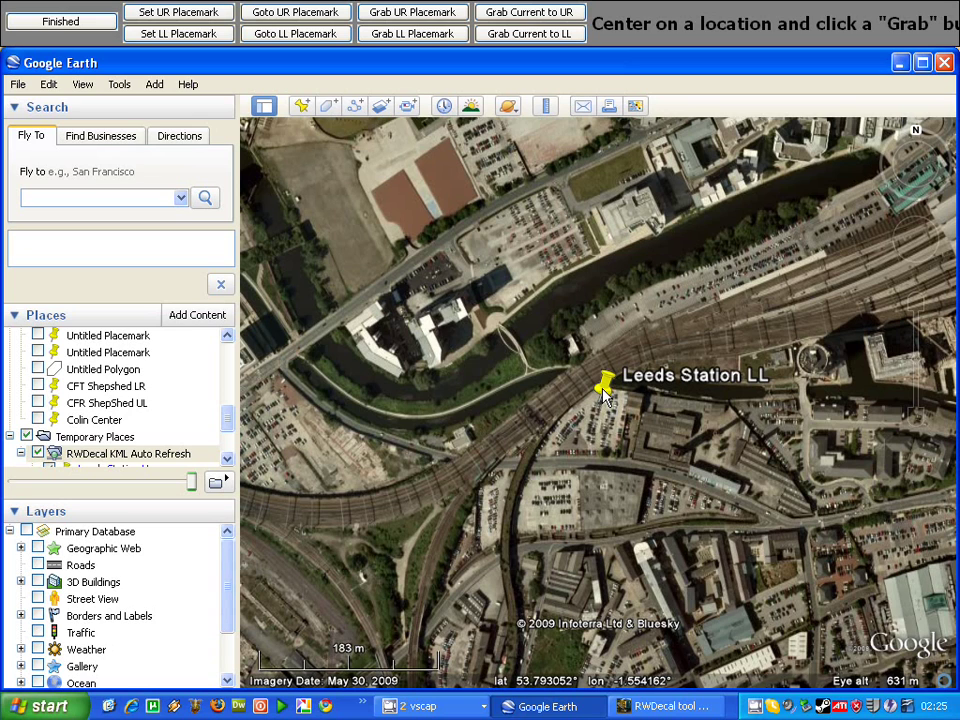
right_click(607, 389)
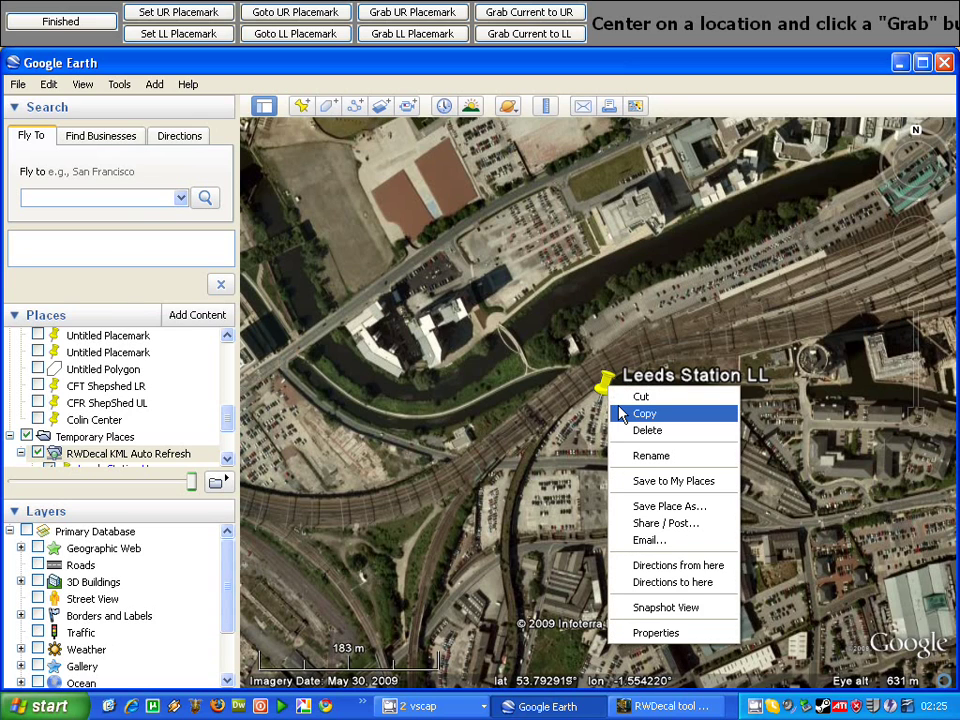
click(655, 632)
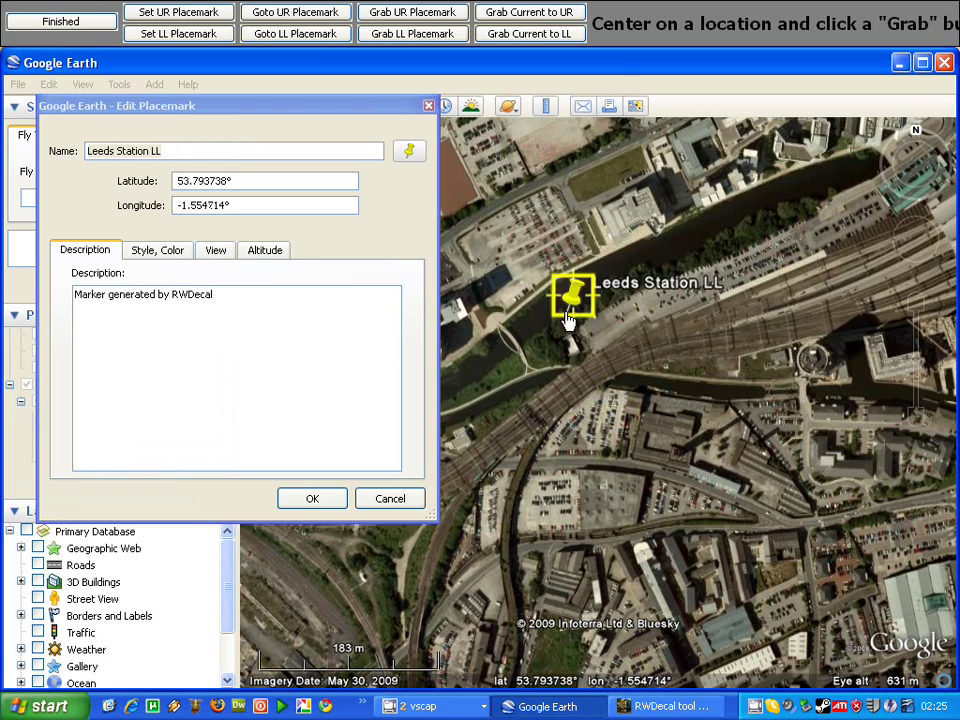
Drag Leeds Station LL beside the river to 53.793658, -1.554813.
mouse_move(568, 318)
mouse_down()
mouse_move(570, 333)
mouse_move(566, 326)
mouse_up()
scroll(578, 297, up, 1)
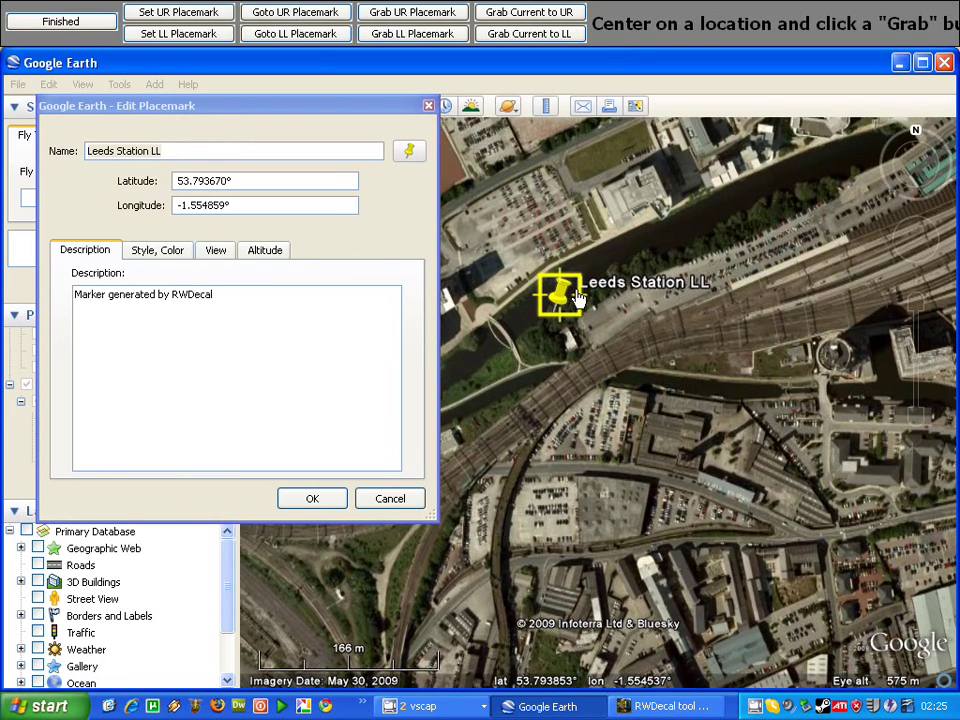
scroll(578, 297, up, 1)
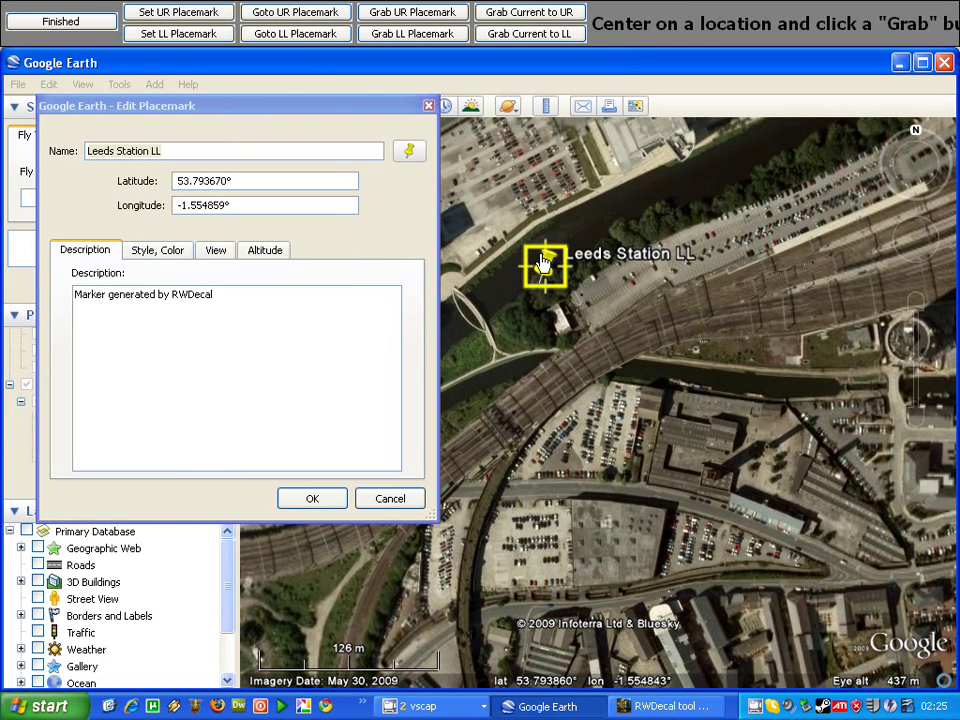
drag(543, 262, 565, 291)
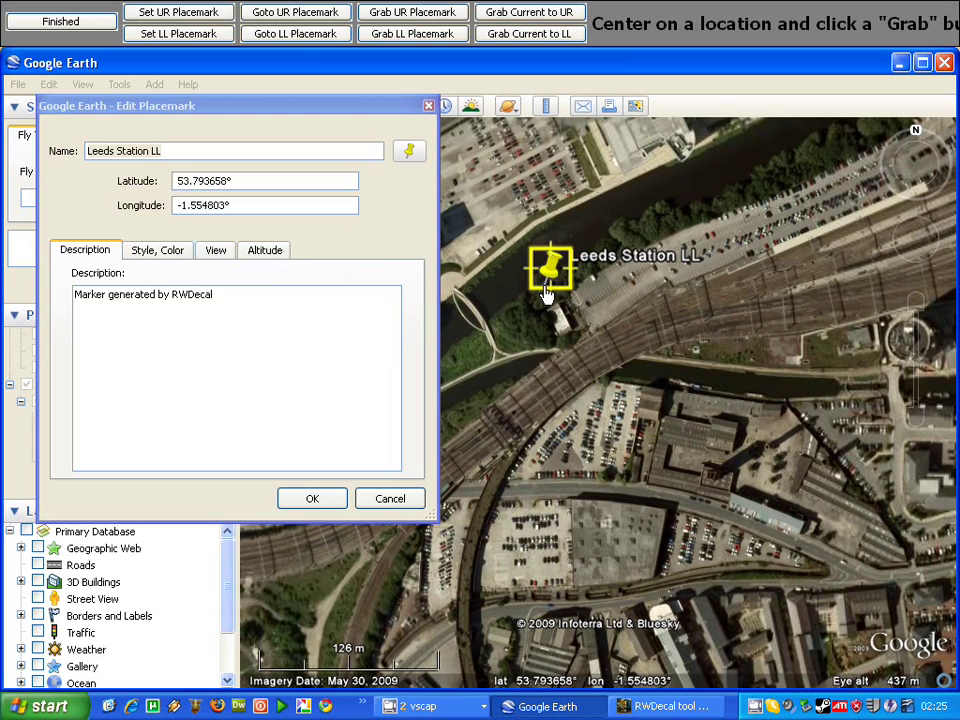
drag(547, 293, 546, 293)
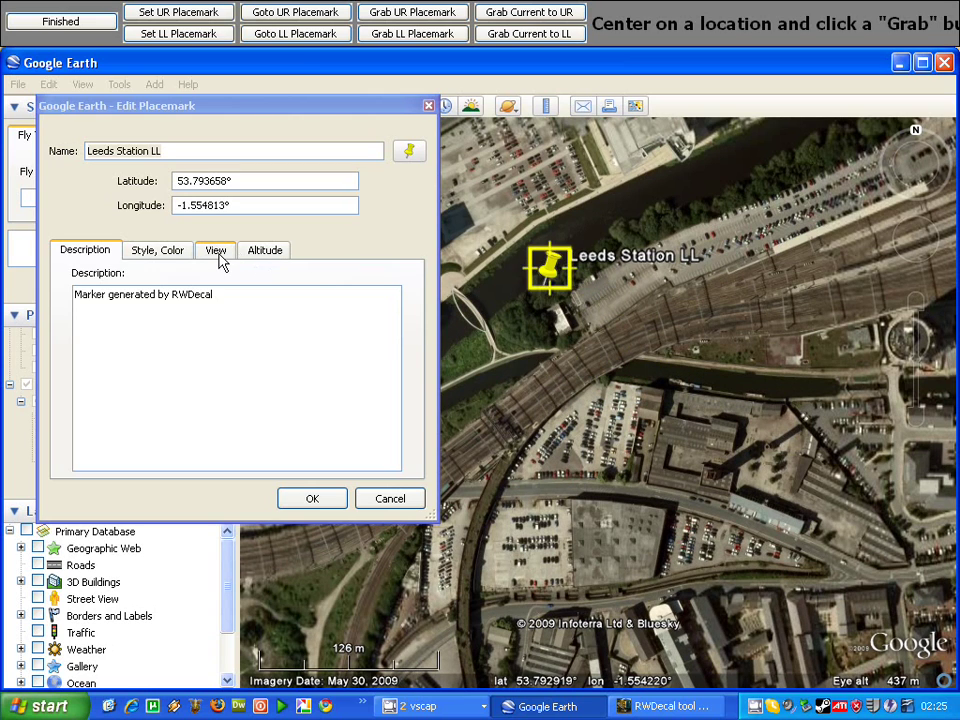
Reposition the Leeds Station LL marker in its edit window and confirm with OK.
click(220, 254)
mouse_move(549, 266)
mouse_down()
mouse_move(636, 390)
mouse_move(628, 420)
mouse_move(580, 240)
mouse_move(543, 218)
mouse_move(553, 222)
mouse_move(558, 285)
mouse_up()
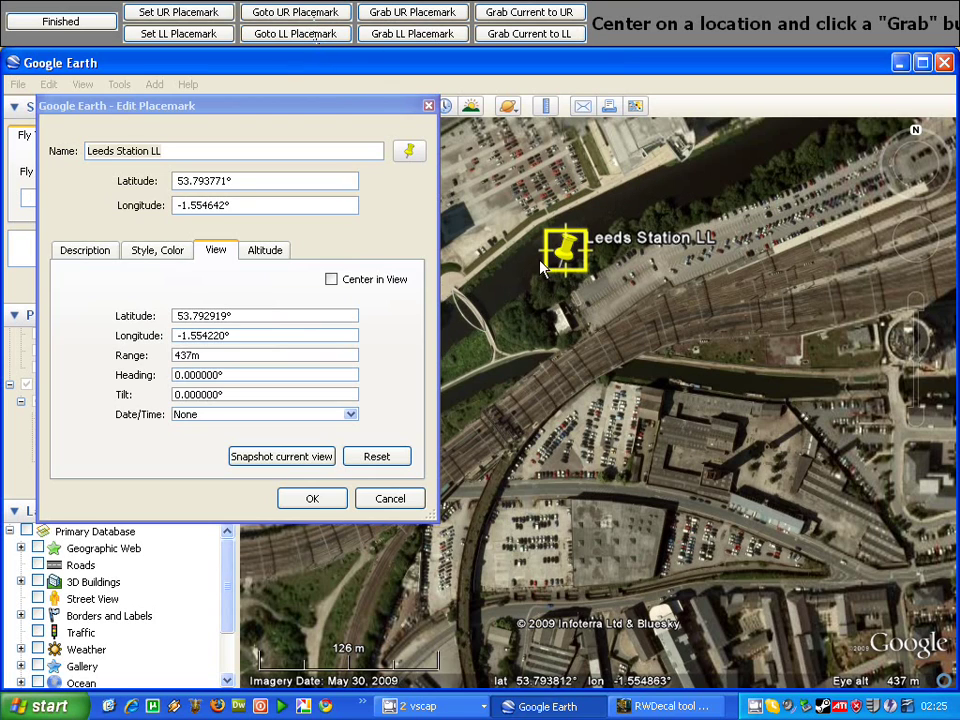
drag(565, 283, 644, 489)
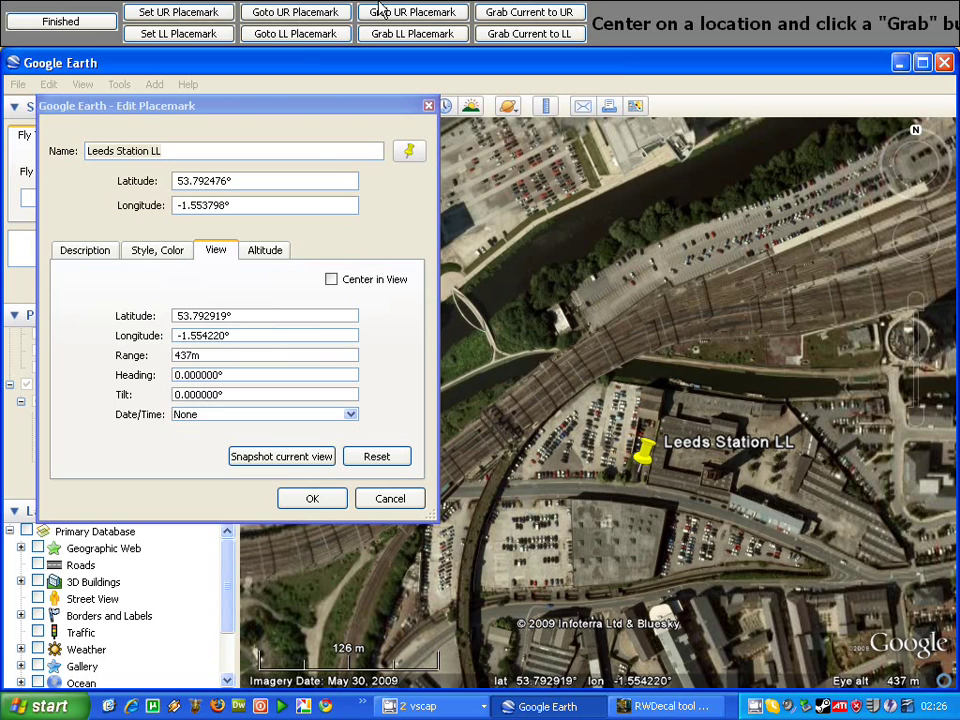
click(178, 12)
drag(643, 462, 525, 244)
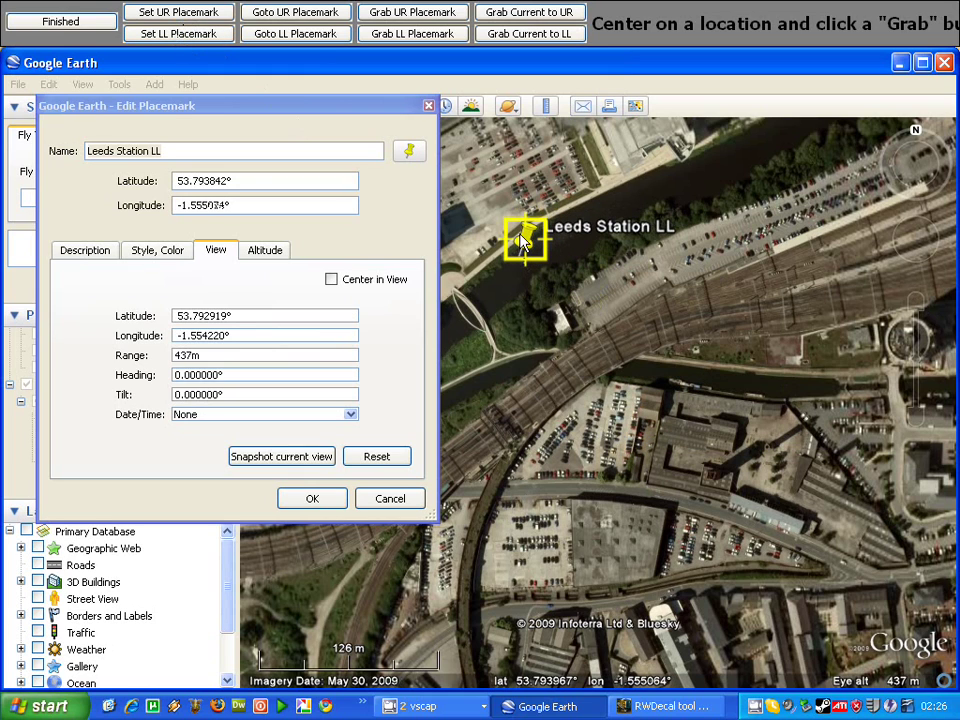
click(316, 498)
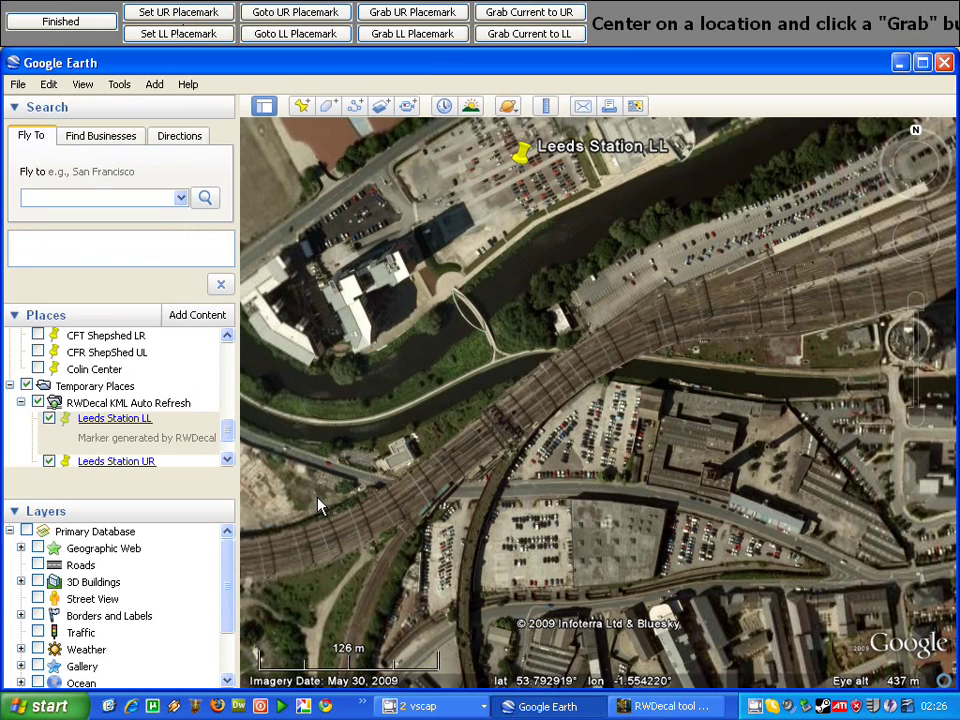
Set the LL placemark at the view centre and finish grabbing coordinates.
click(338, 35)
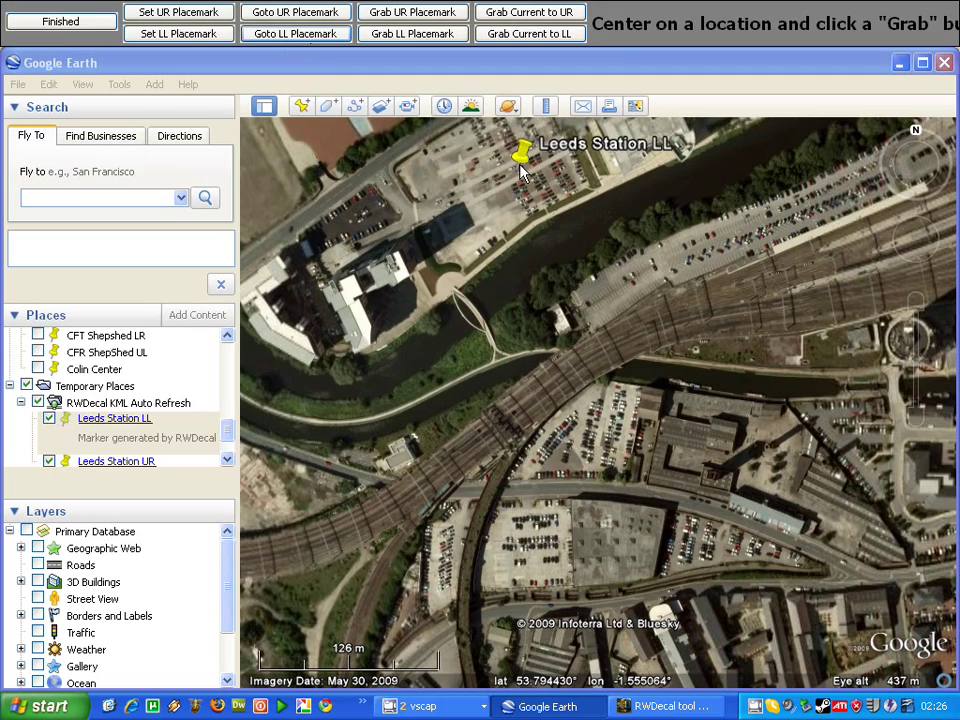
click(310, 36)
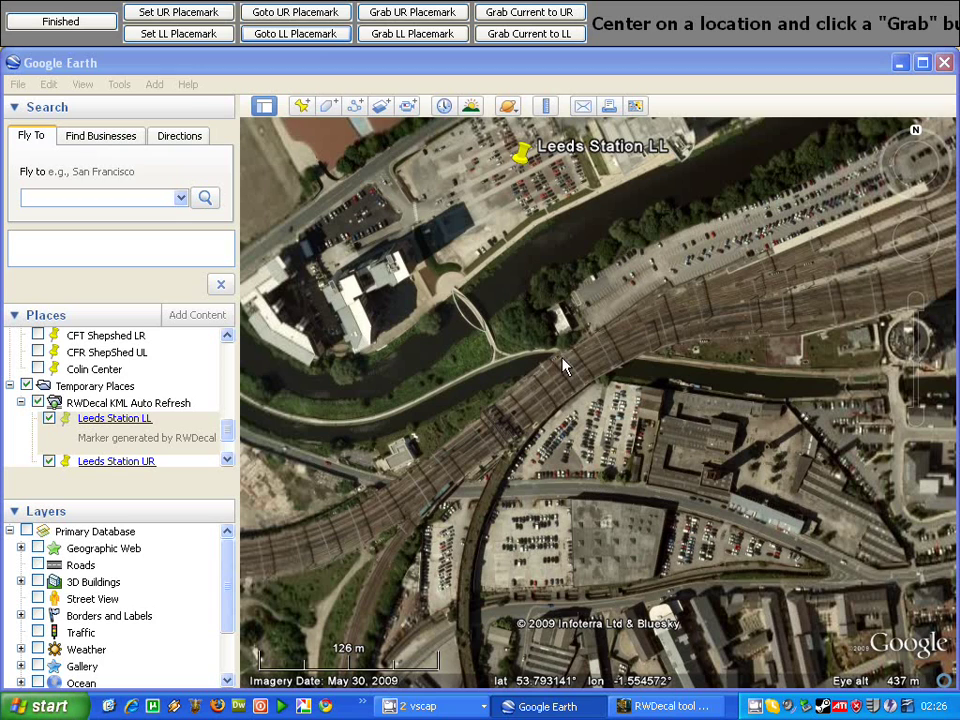
click(180, 36)
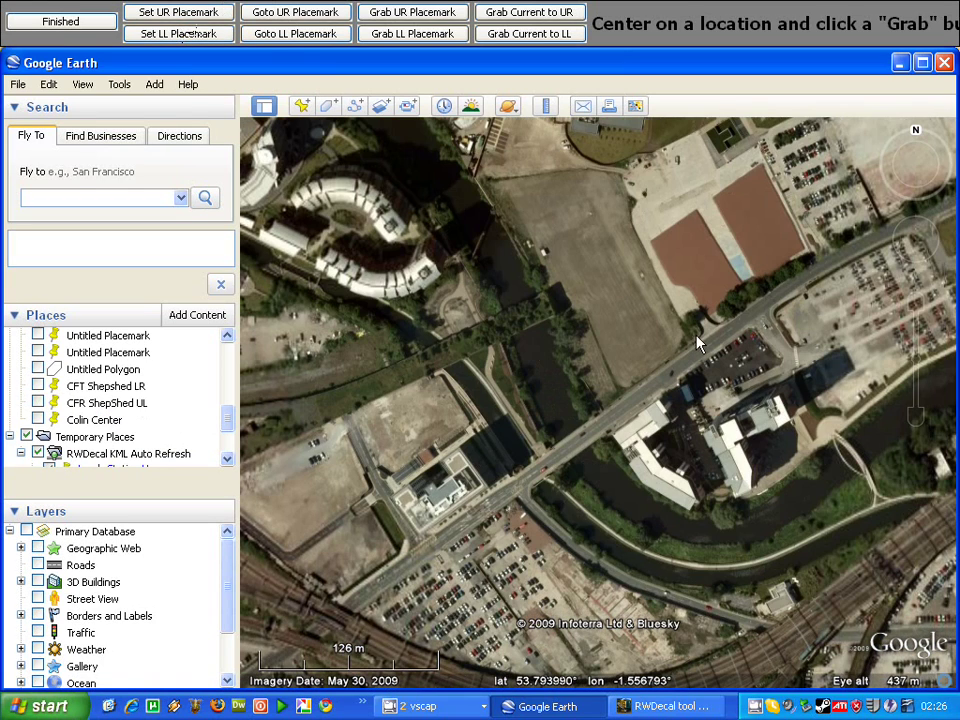
click(281, 38)
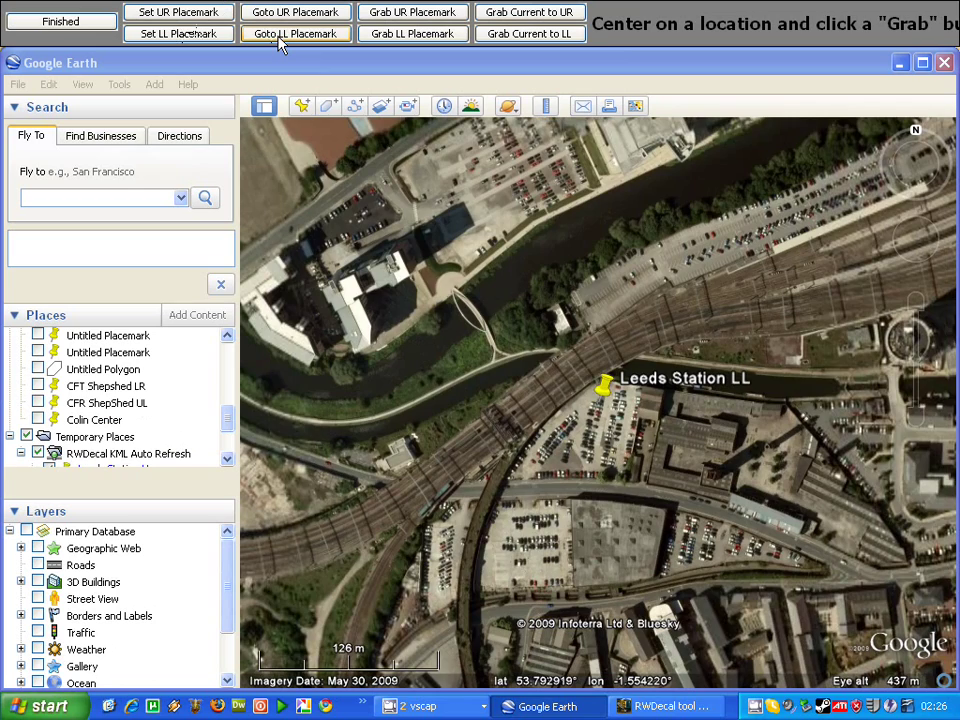
click(94, 18)
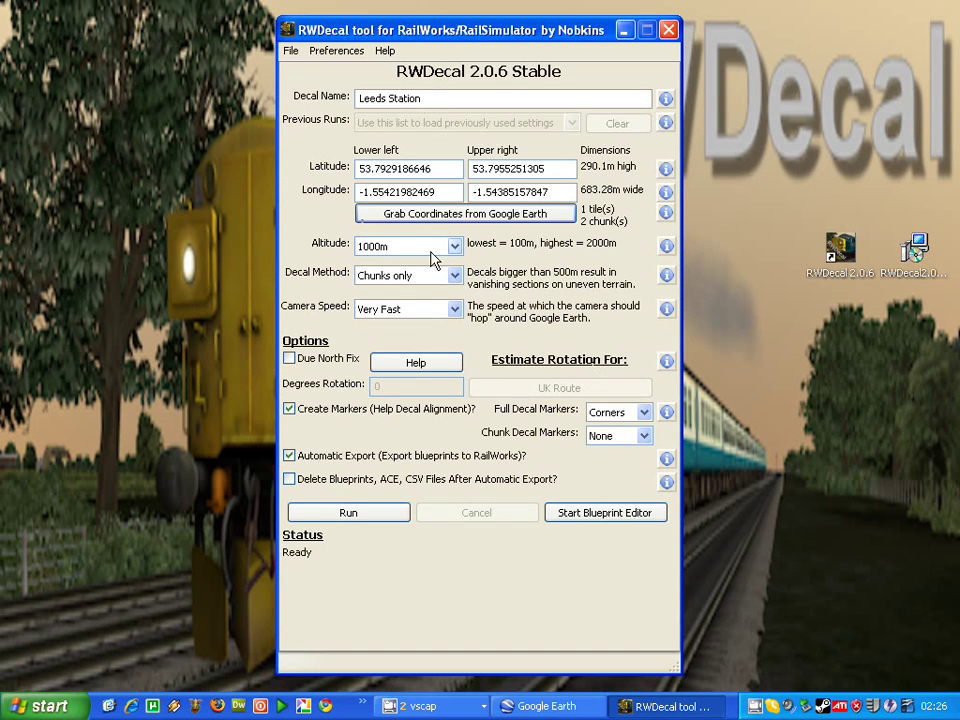
Choose 800m from the Altitude list.
click(433, 255)
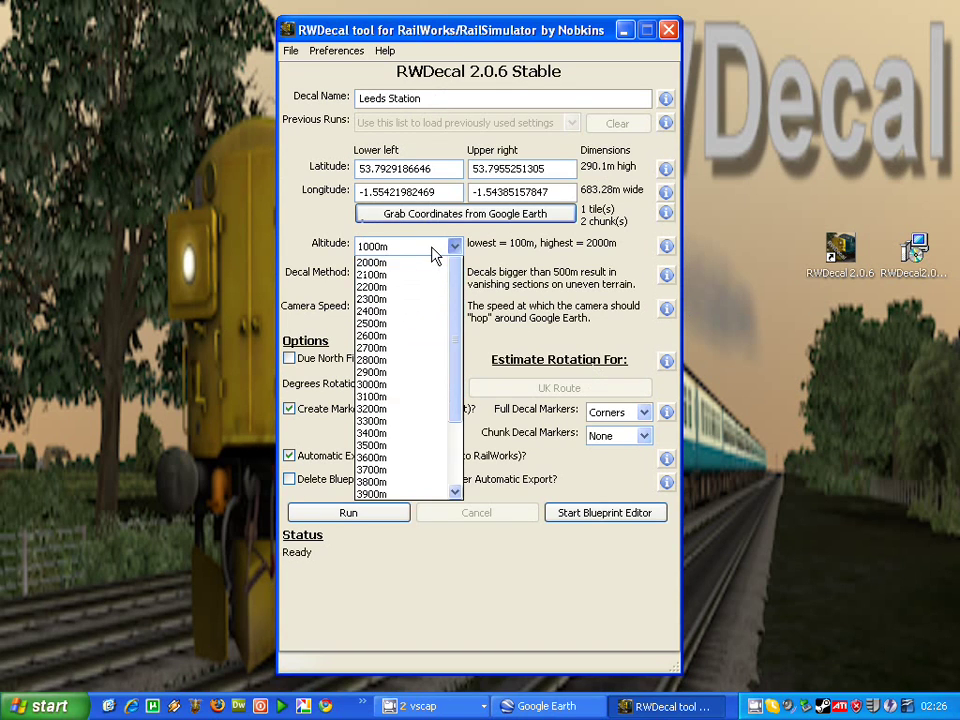
scroll(430, 260, up, 4)
click(407, 265)
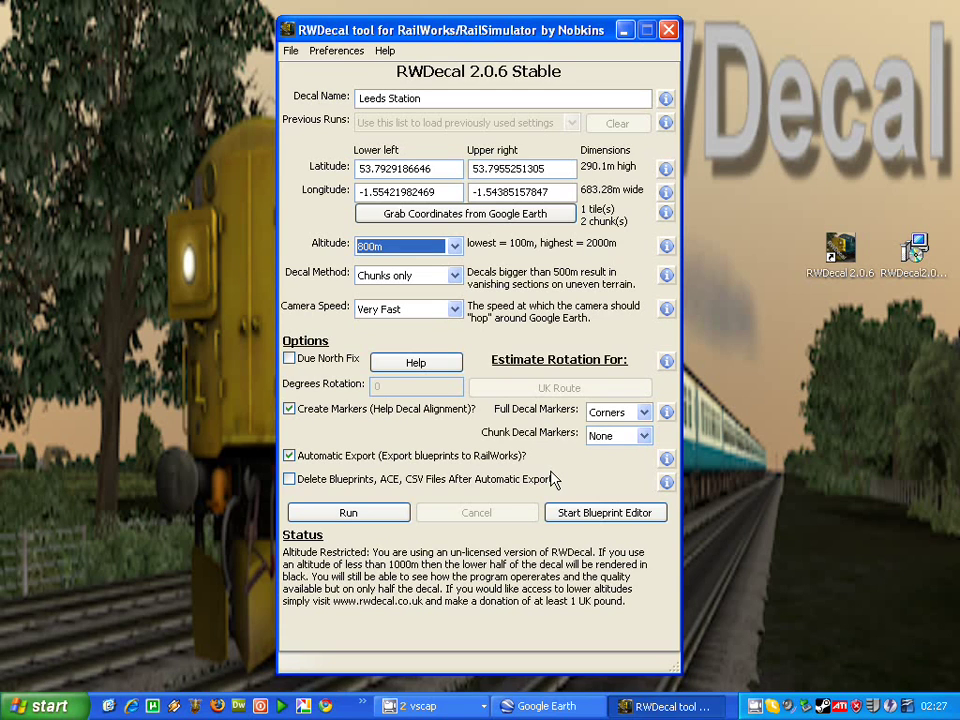
Browse the altitude list again and close it, keeping 800m.
click(452, 247)
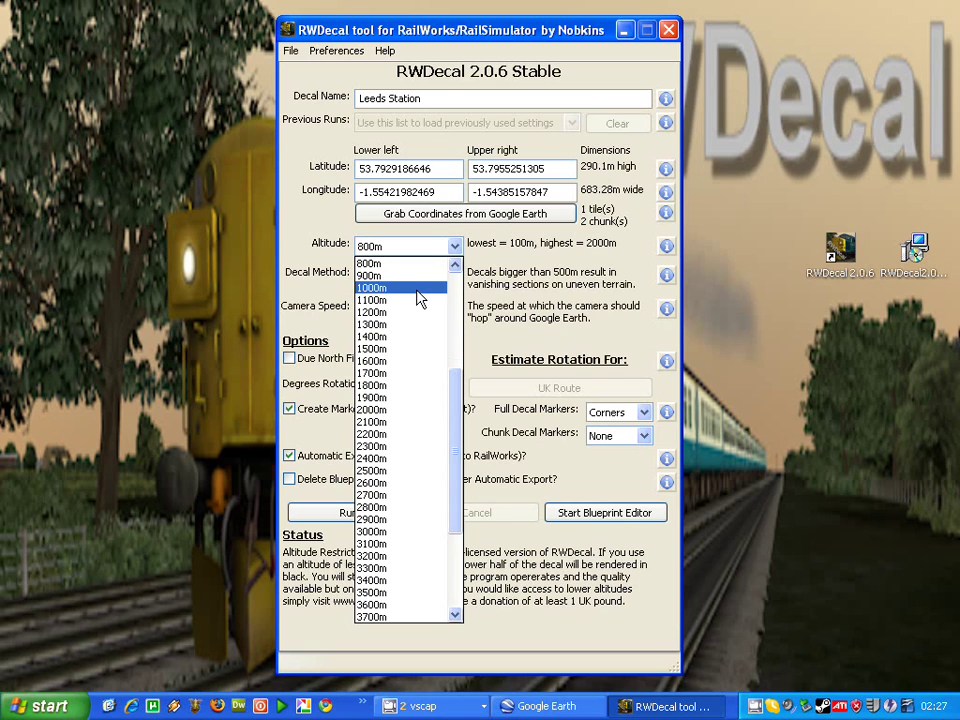
click(449, 247)
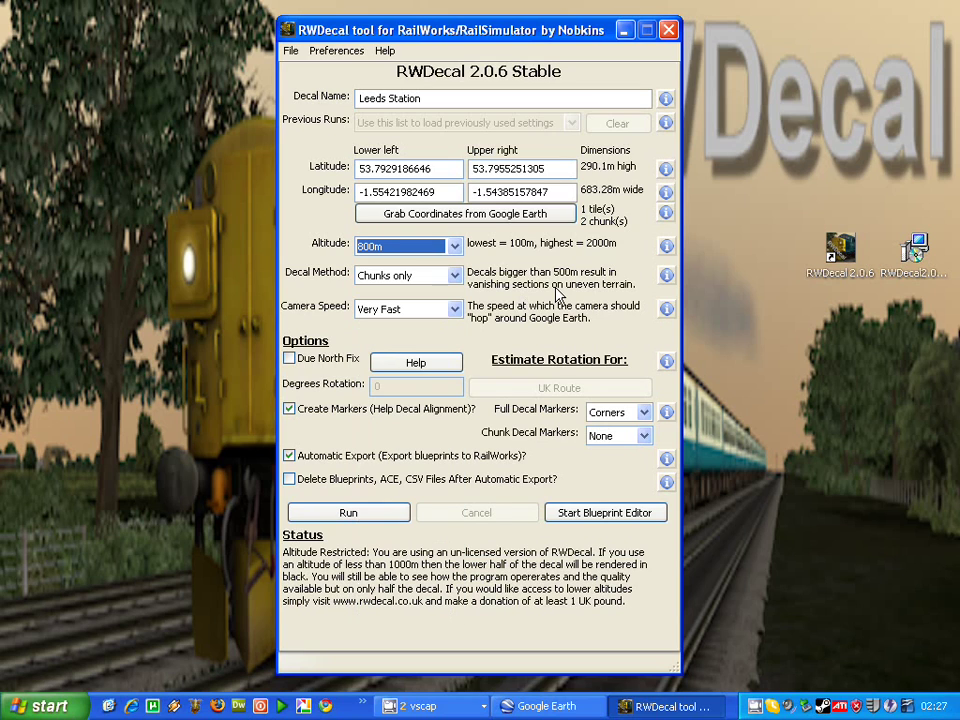
click(449, 247)
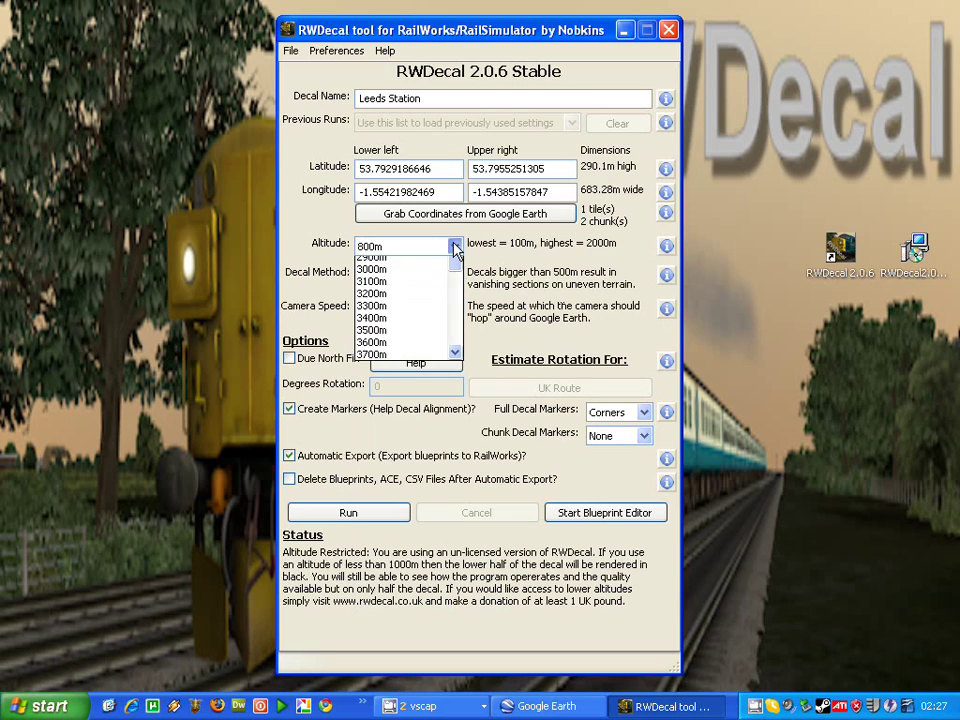
drag(449, 432, 437, 561)
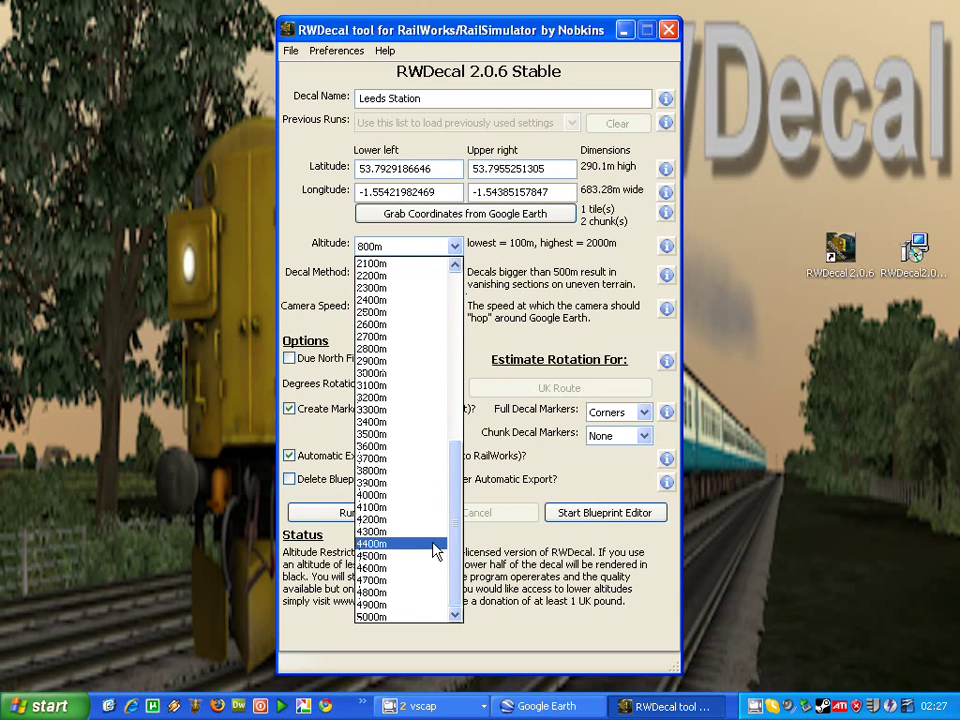
click(513, 290)
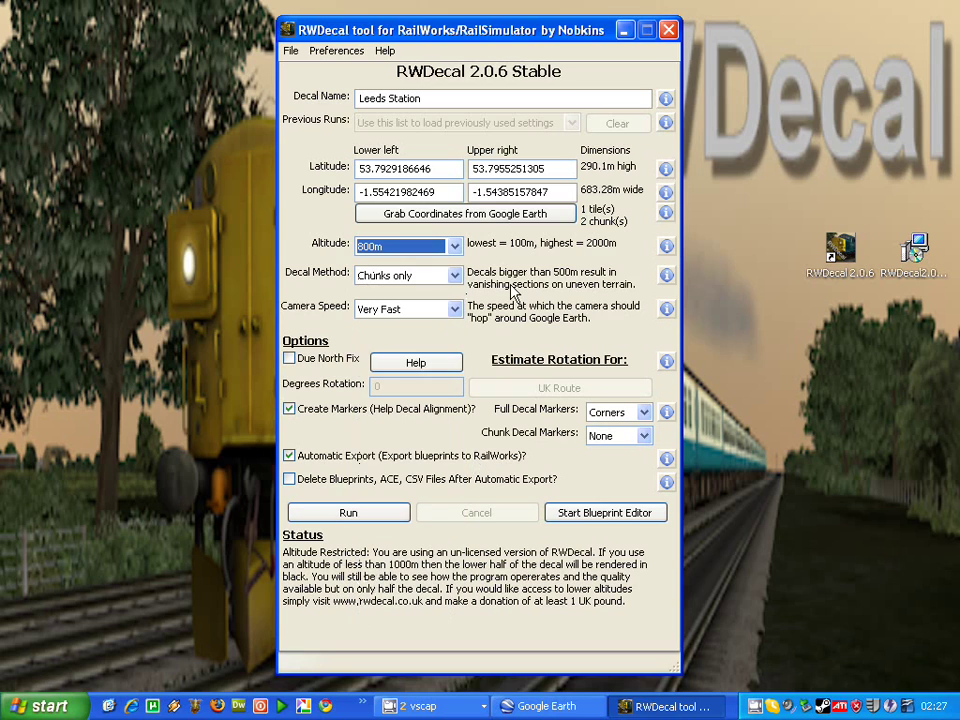
click(457, 277)
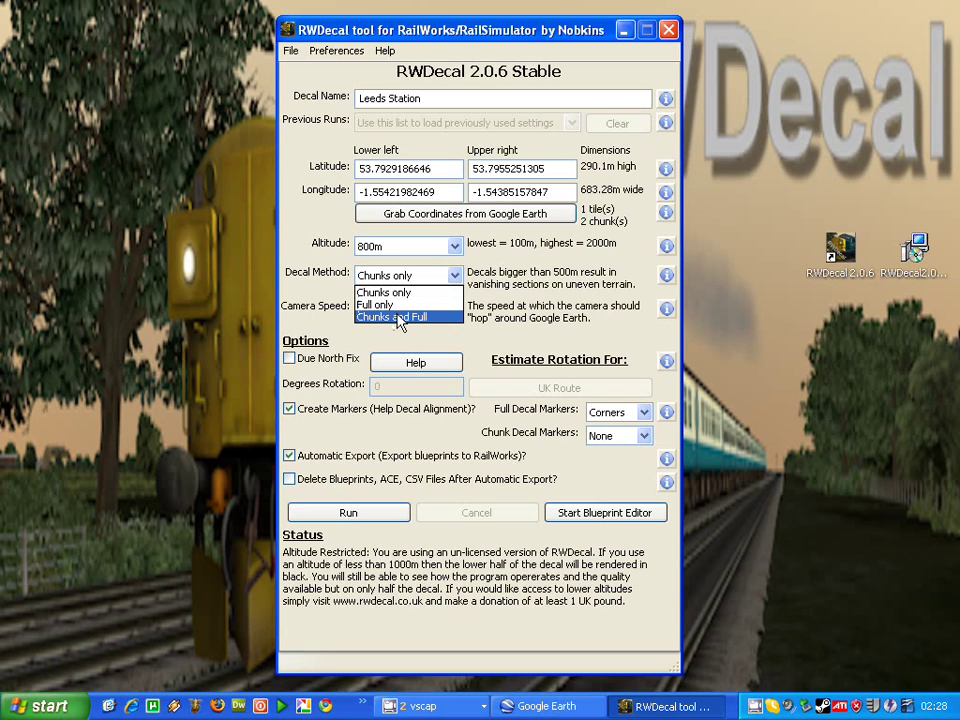
click(390, 292)
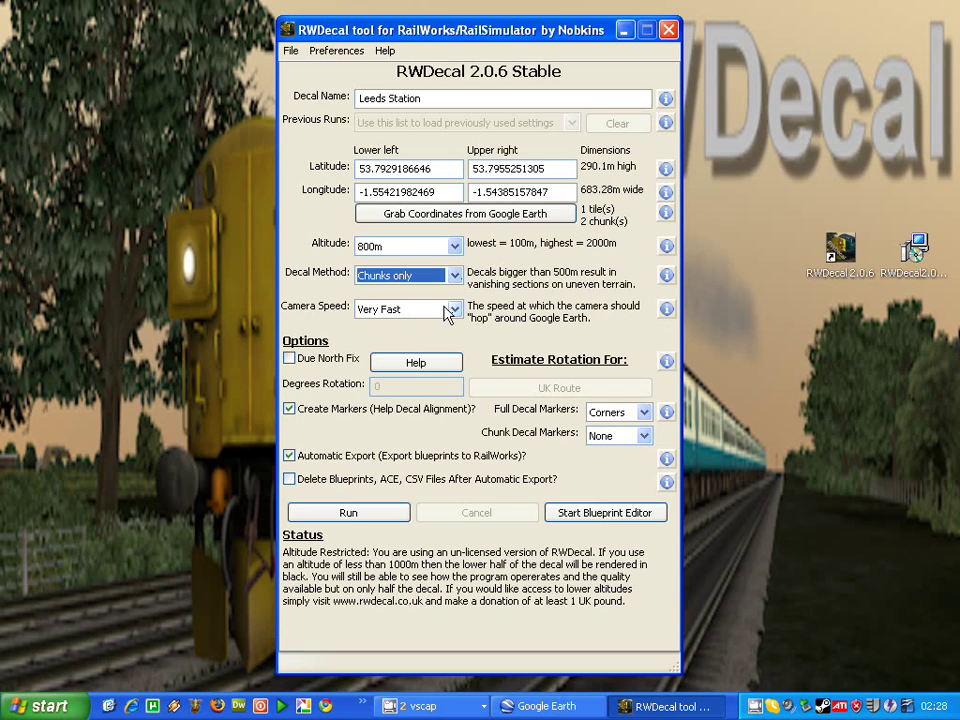
click(454, 310)
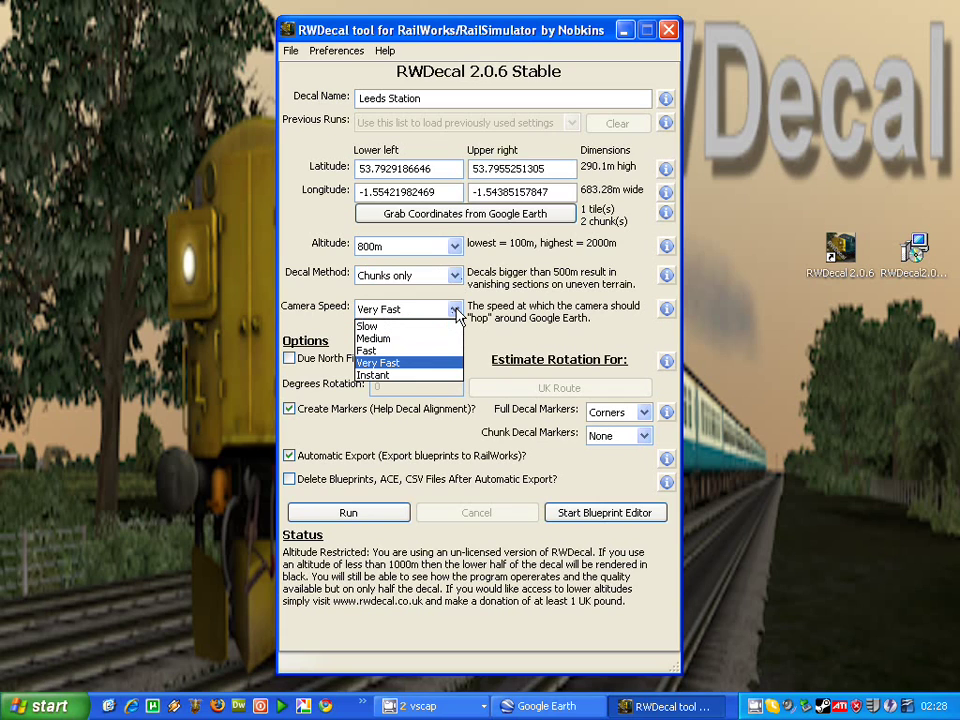
click(418, 363)
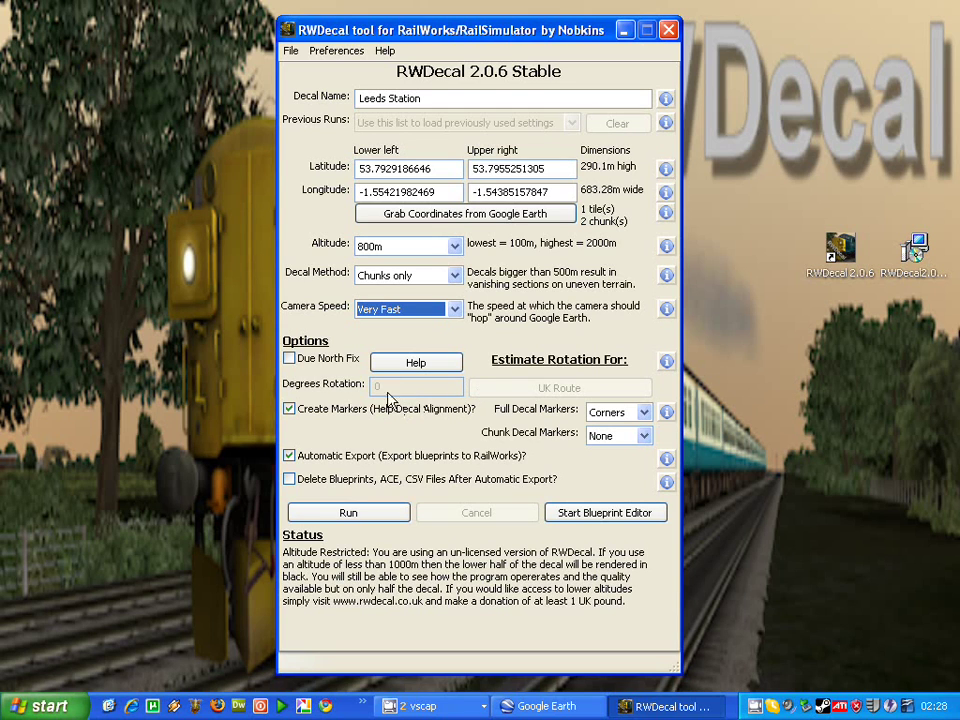
Enable Due North Fix and apply the UK Route estimate of 1.16714 degrees.
click(290, 358)
click(484, 462)
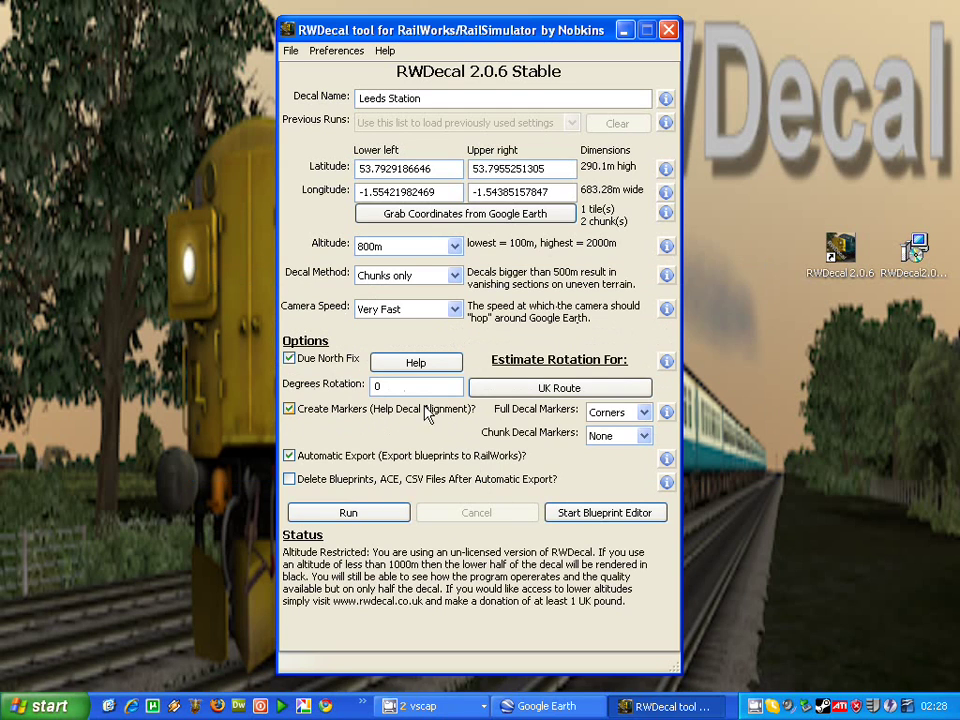
double_click(375, 386)
click(292, 362)
click(290, 359)
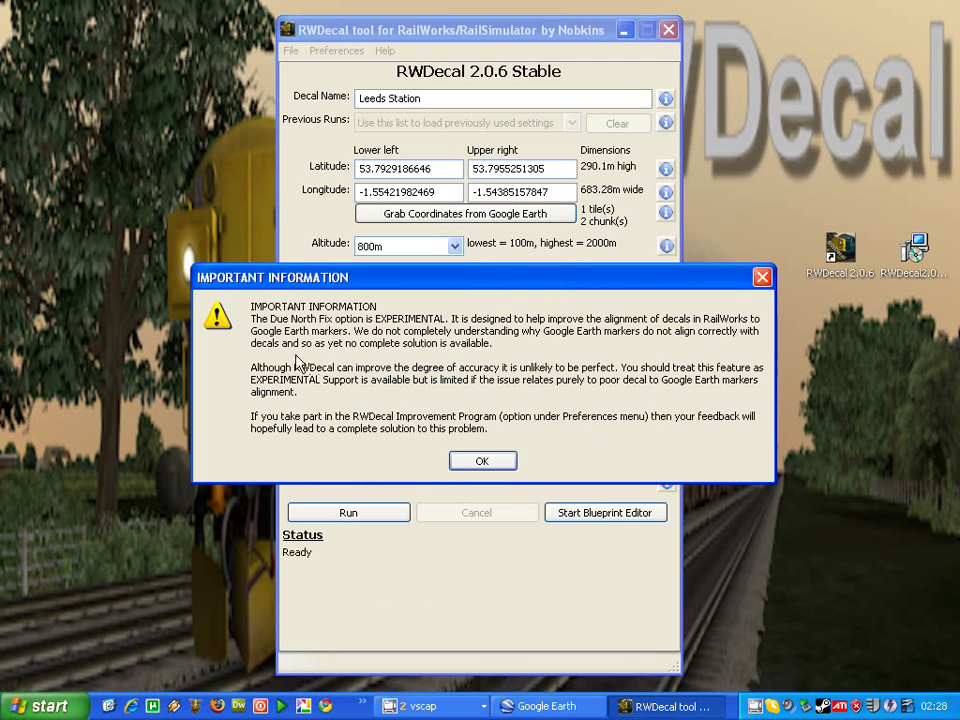
click(482, 461)
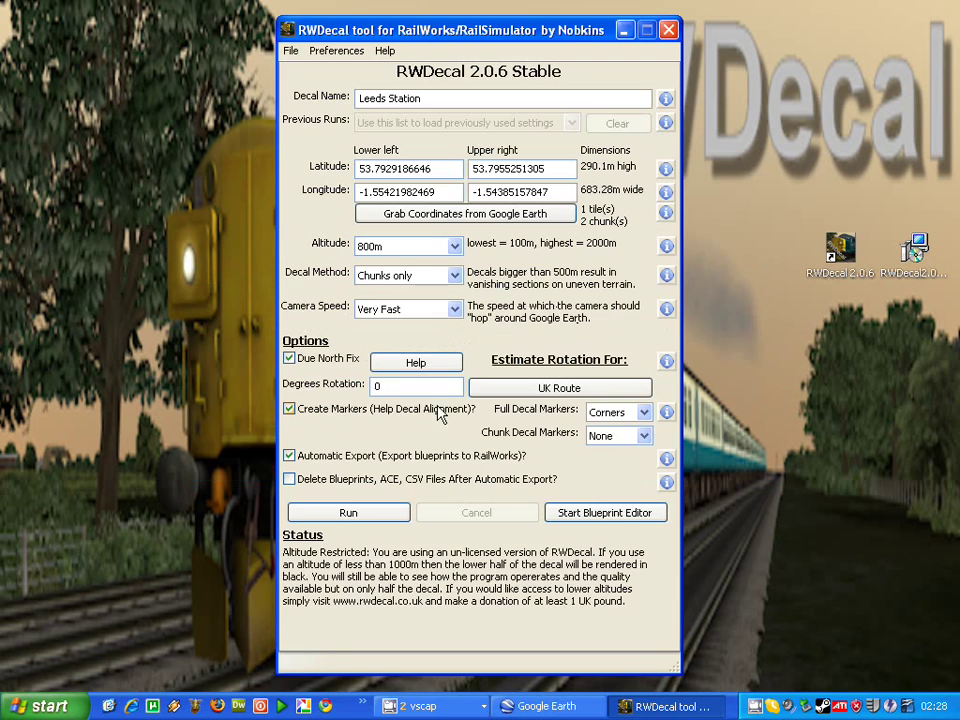
click(552, 390)
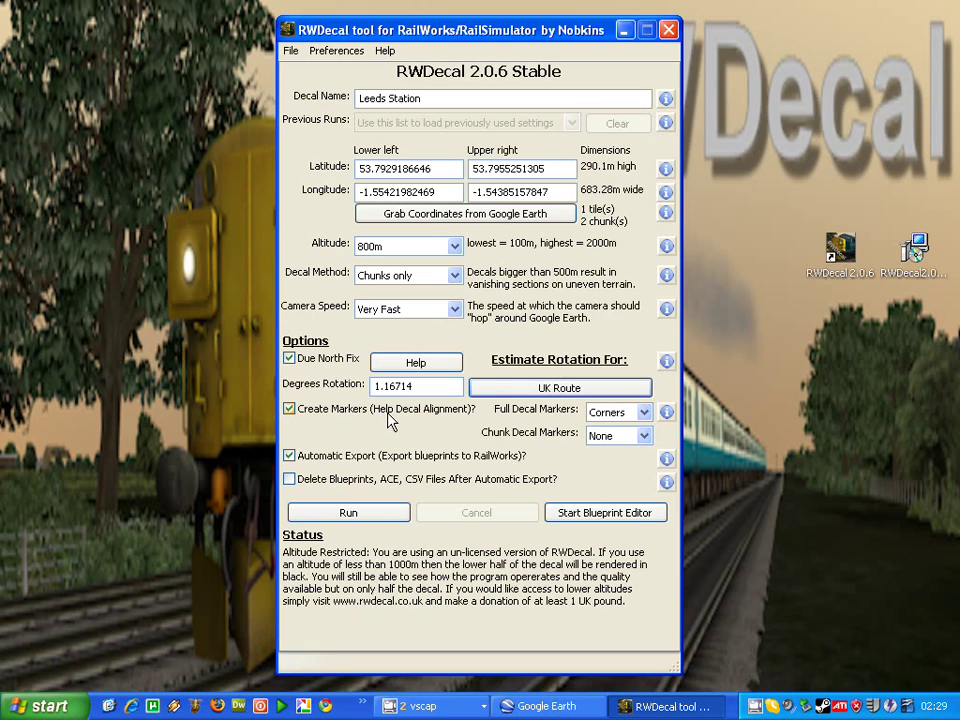
click(614, 418)
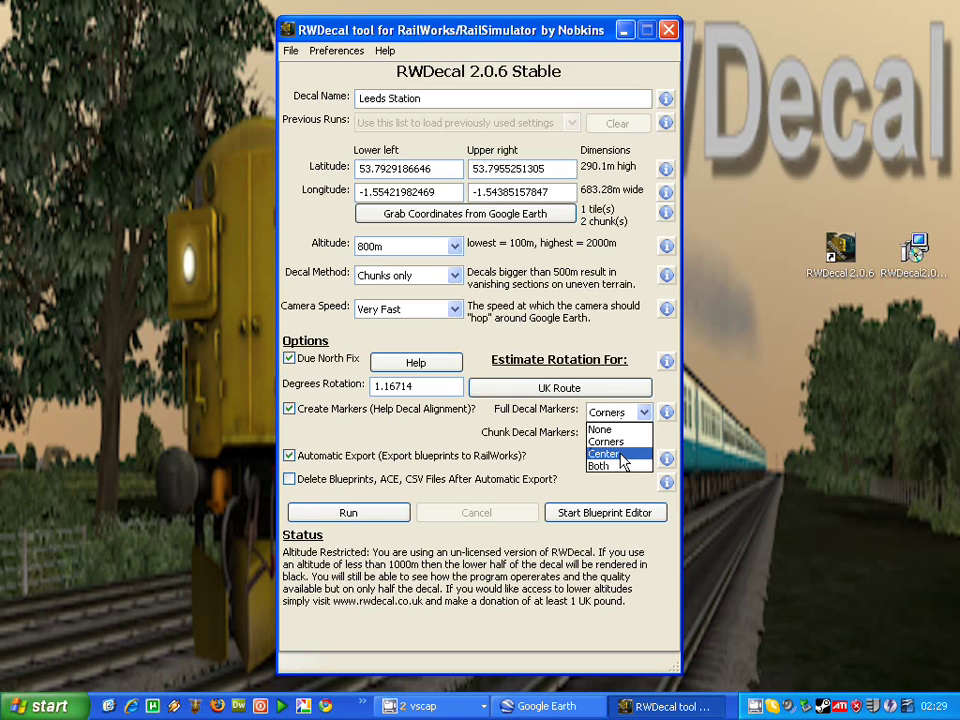
click(635, 414)
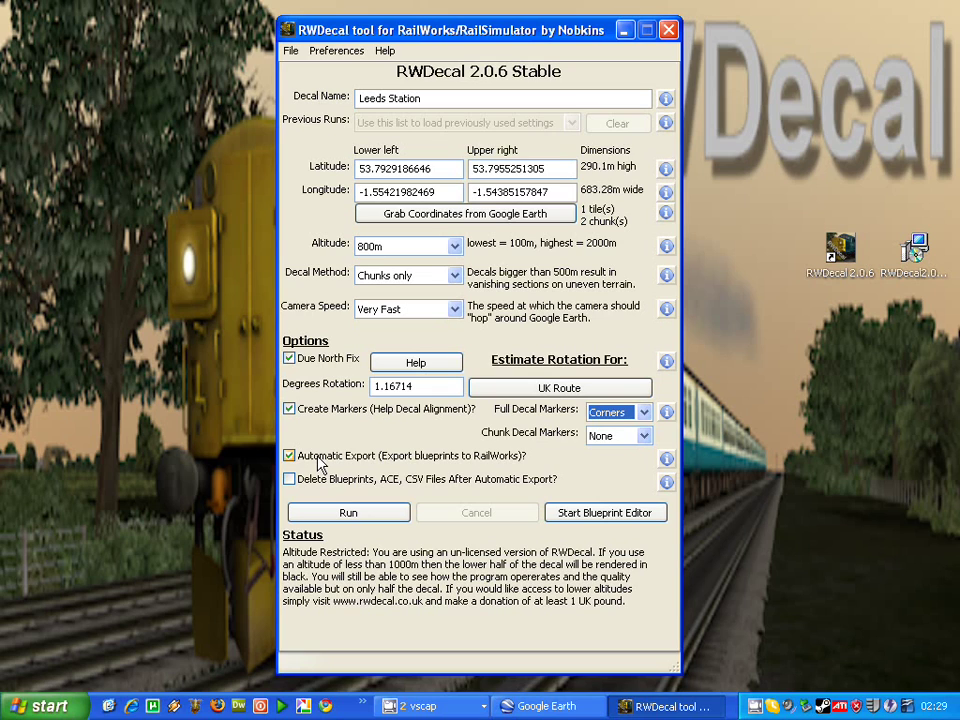
click(289, 456)
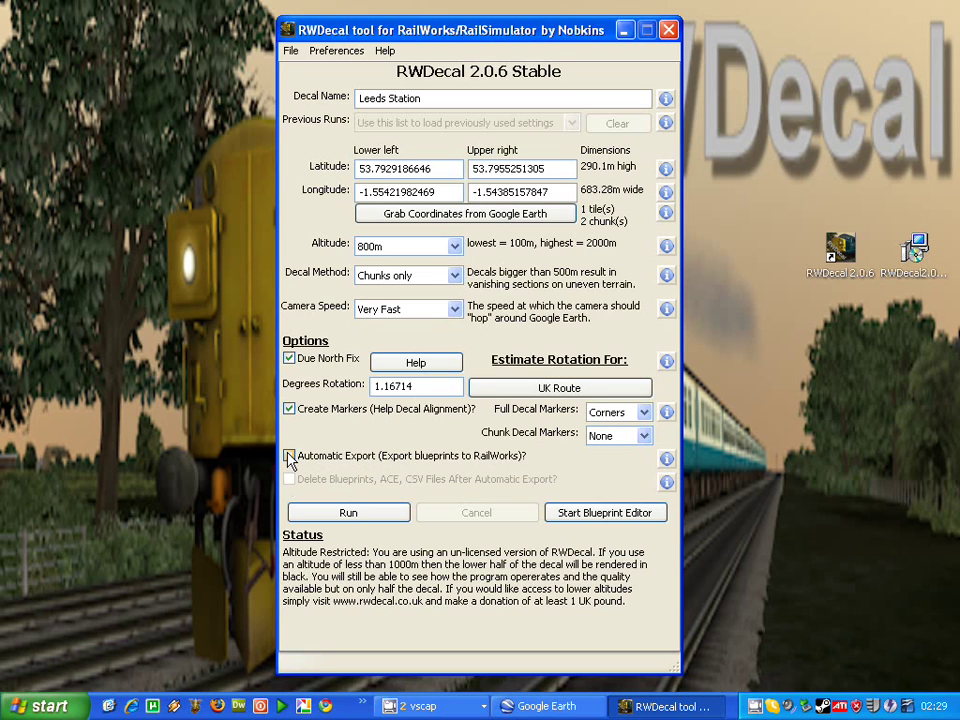
click(289, 456)
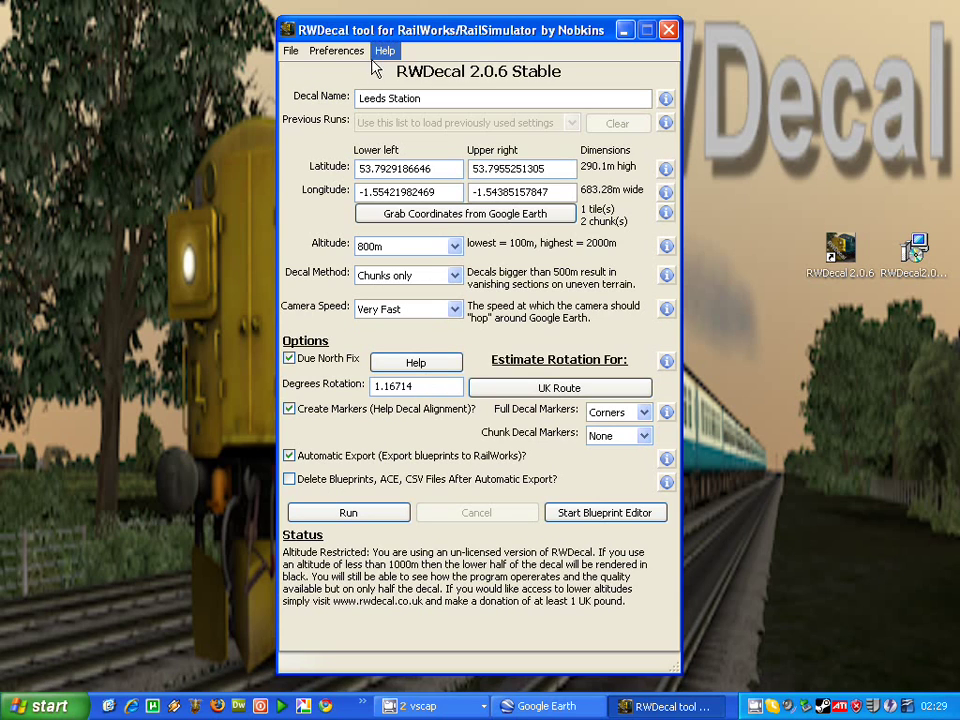
click(291, 52)
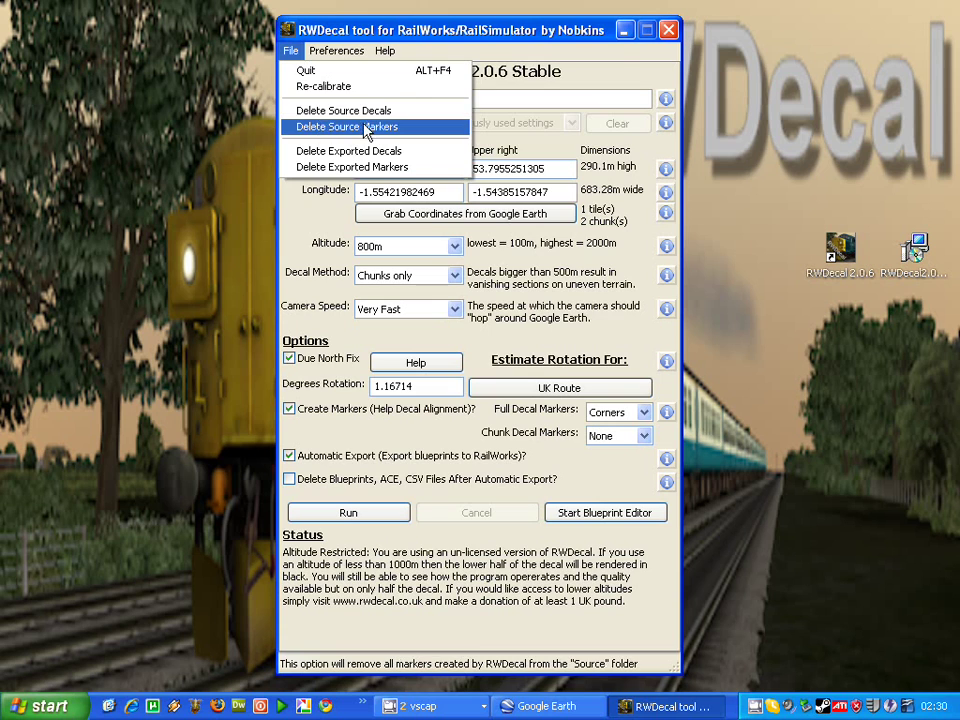
click(348, 52)
click(350, 56)
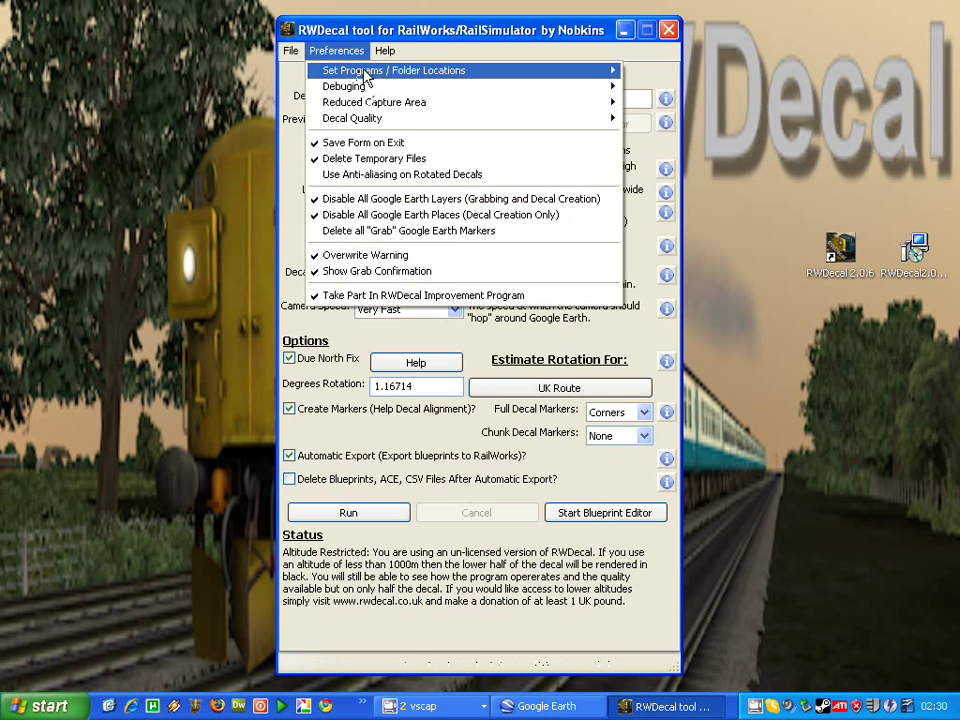
mouse_move(345, 70)
mouse_move(379, 70)
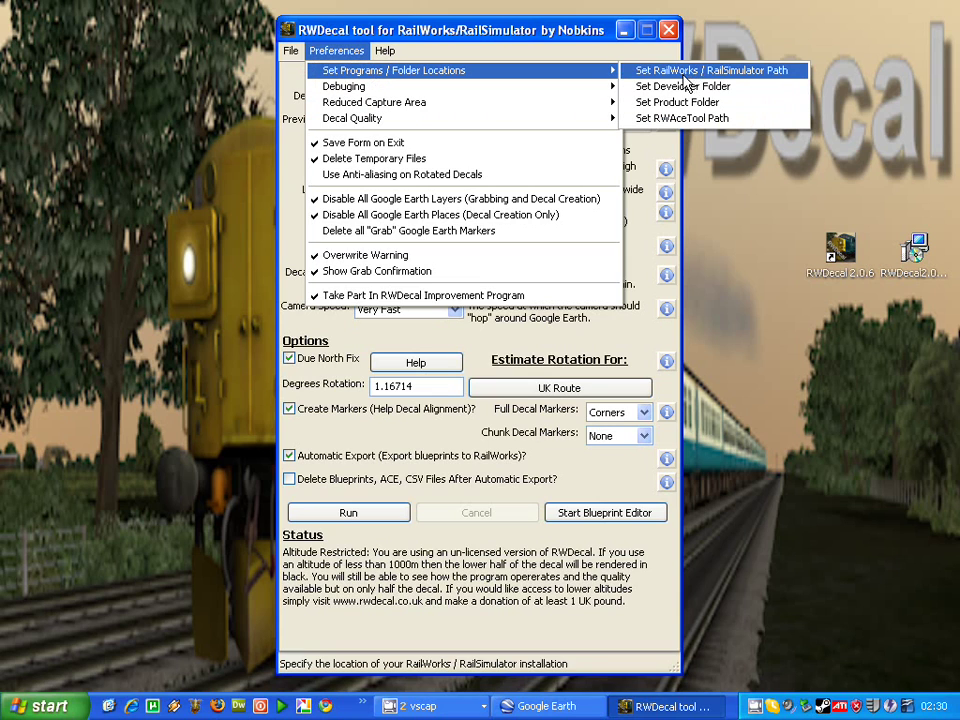
mouse_move(471, 93)
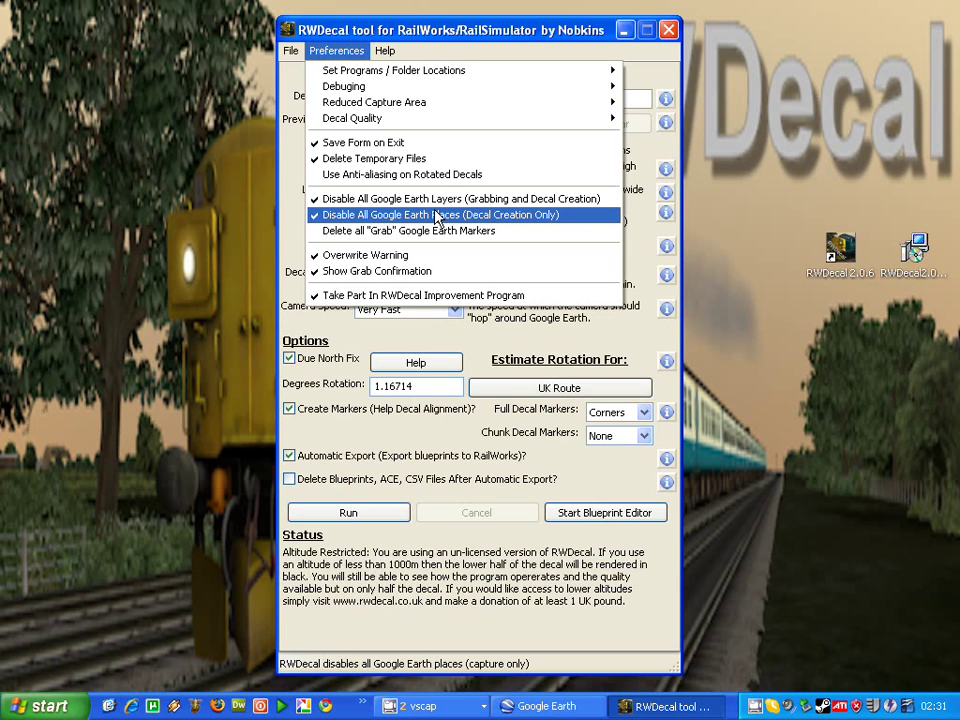
click(392, 54)
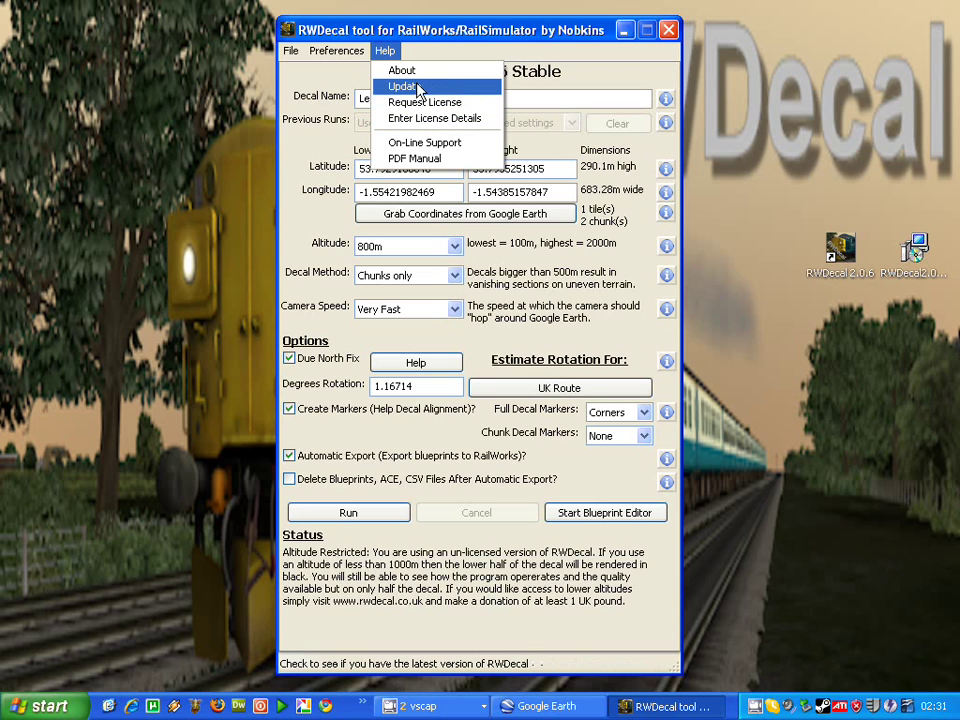
Show the Help menu with About, Update, License, On-Line Support and PDF Manual.
click(428, 146)
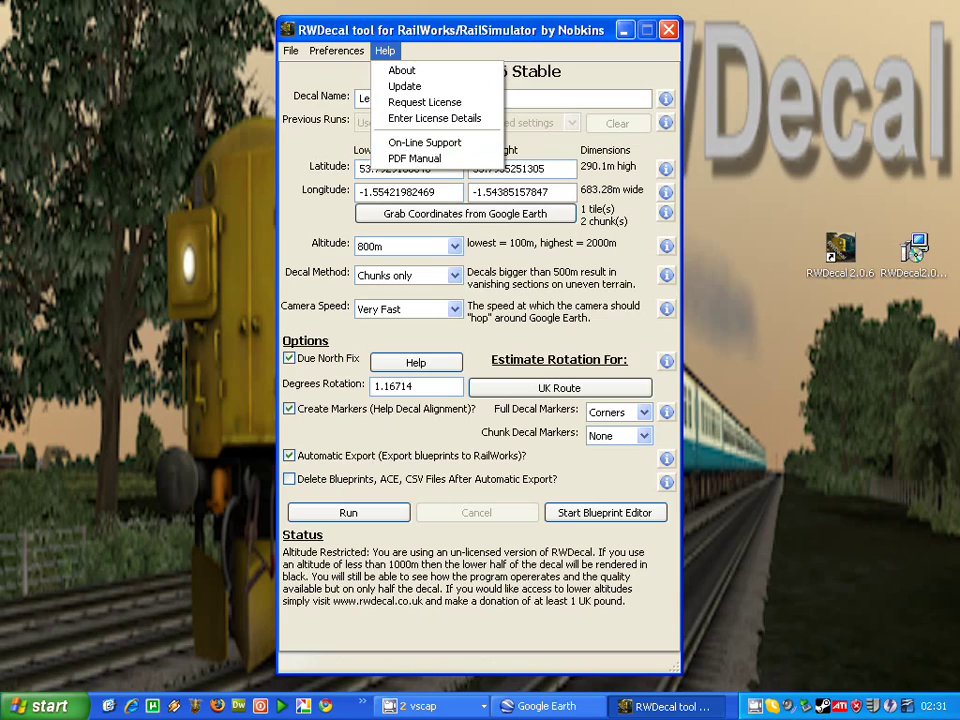